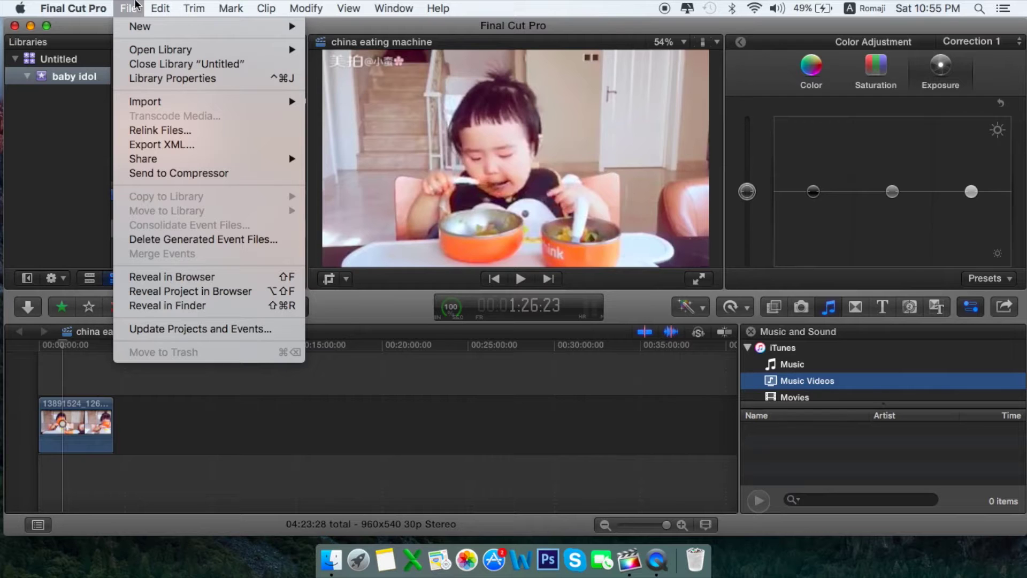
Step: Add an event called 'clone' to the Untitled library via File > New > Event
mouse_move(138, 27)
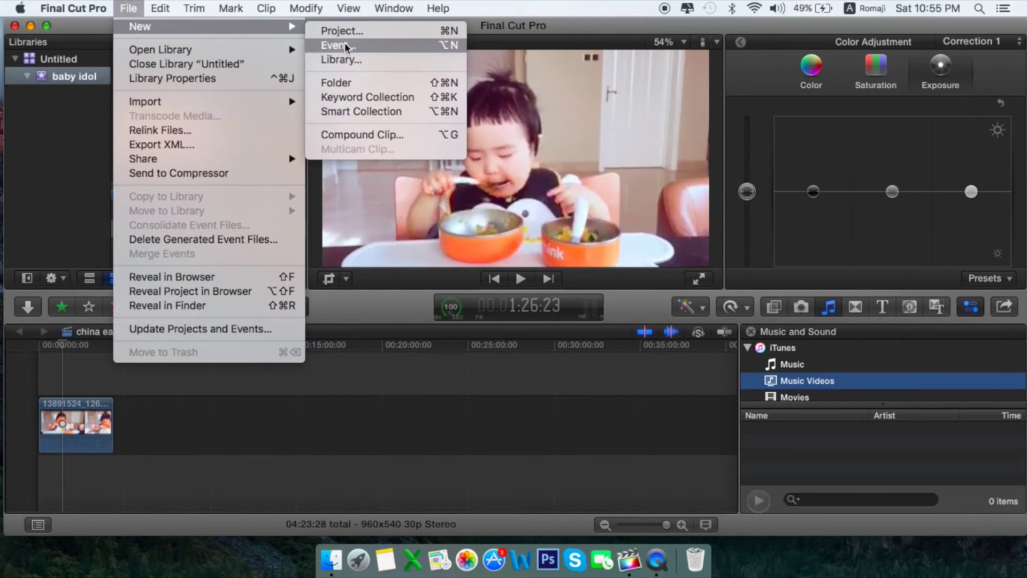
click(345, 47)
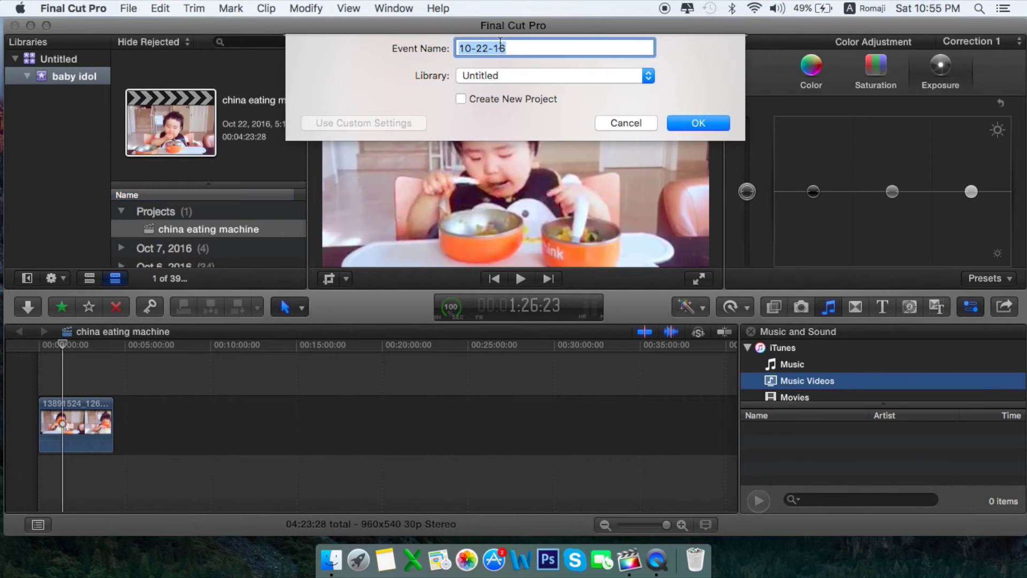
text(clone)
key(Return)
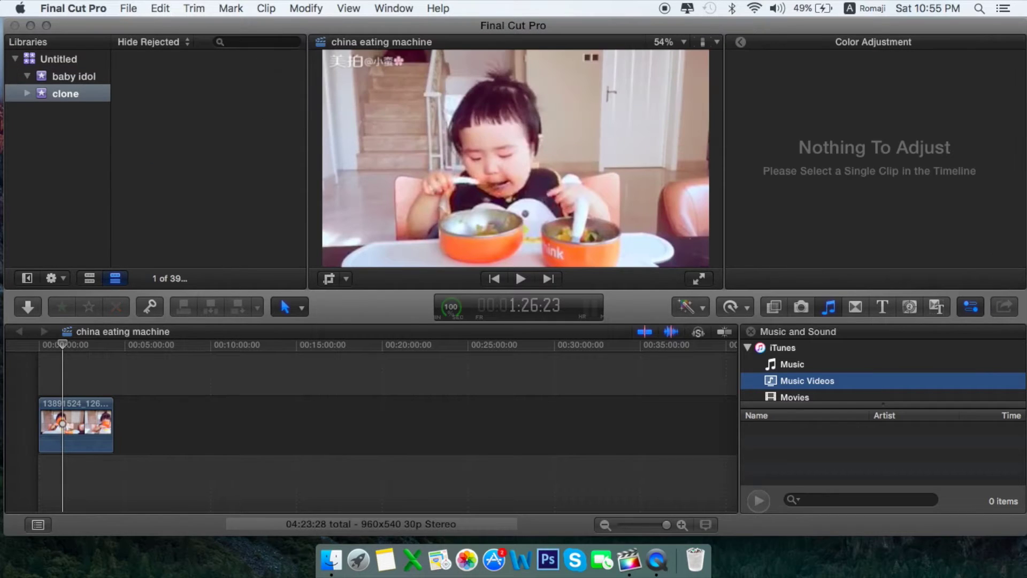
Step: Create a new project named 'cloning video' in the clone event
click(132, 8)
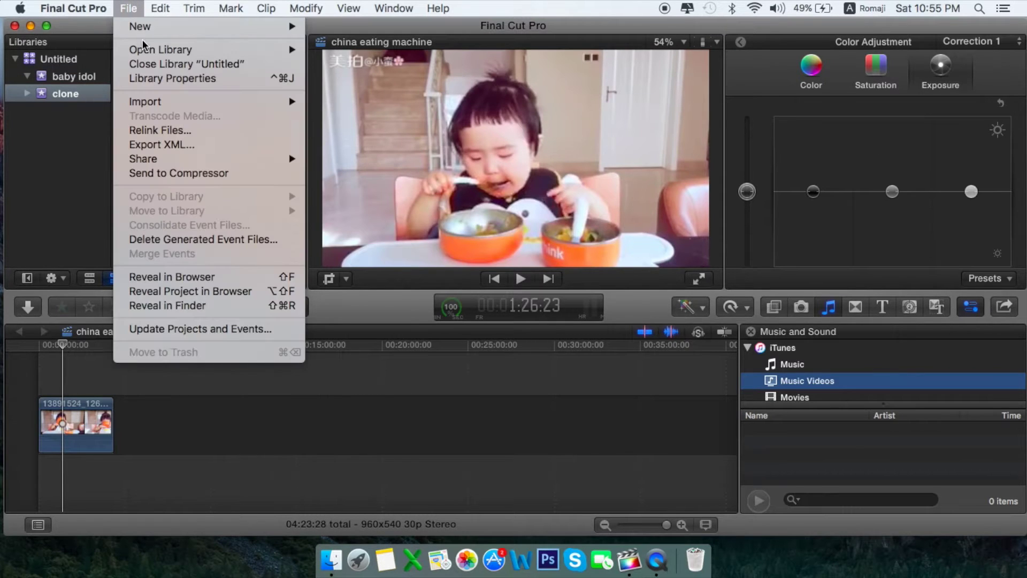
mouse_move(201, 28)
click(340, 31)
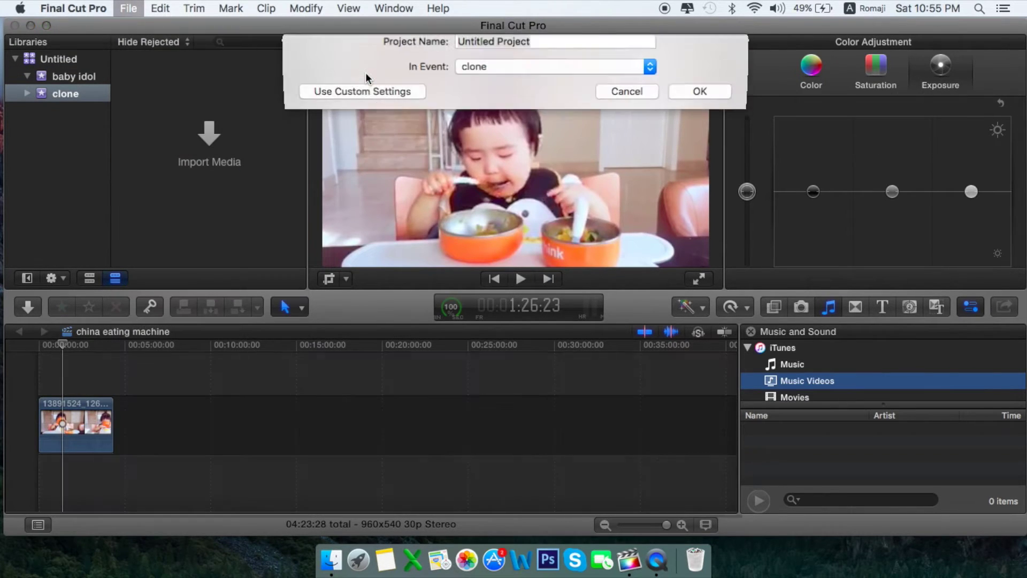
text(clonin)
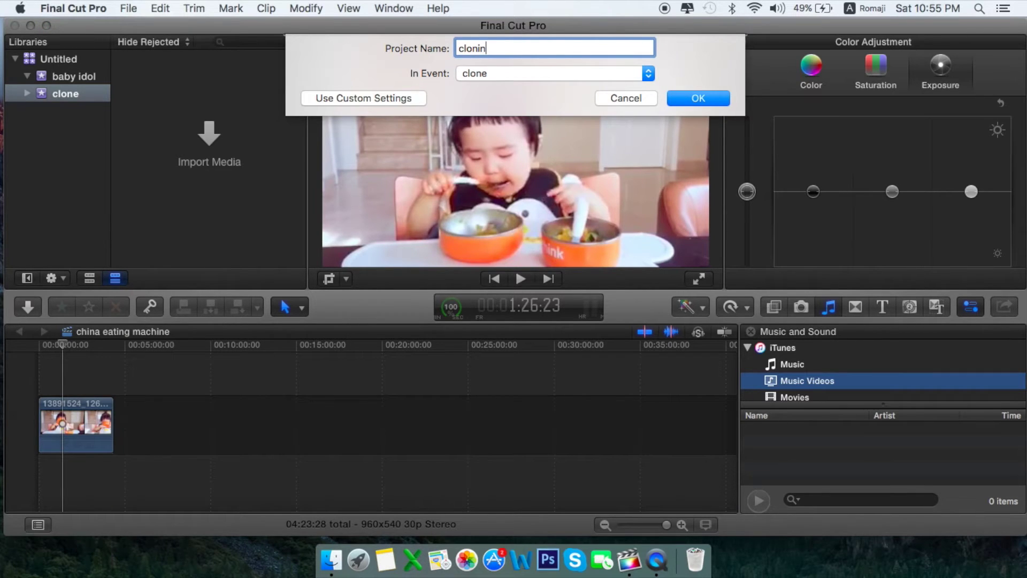
text(g video)
key(Return)
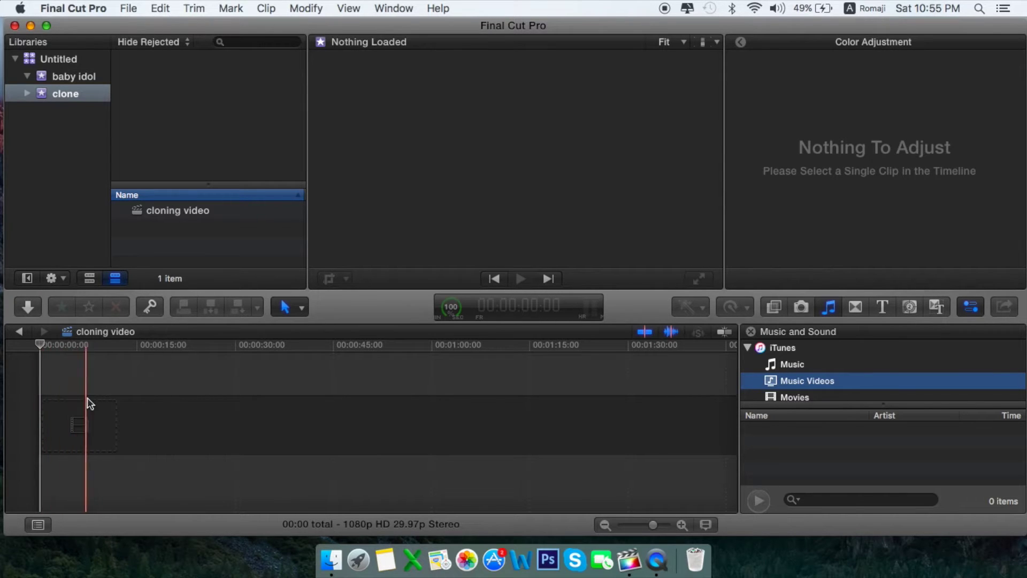
Step: Browse to the Desktop in Media Import, close it, and move the editor window right to expose the video files
click(28, 307)
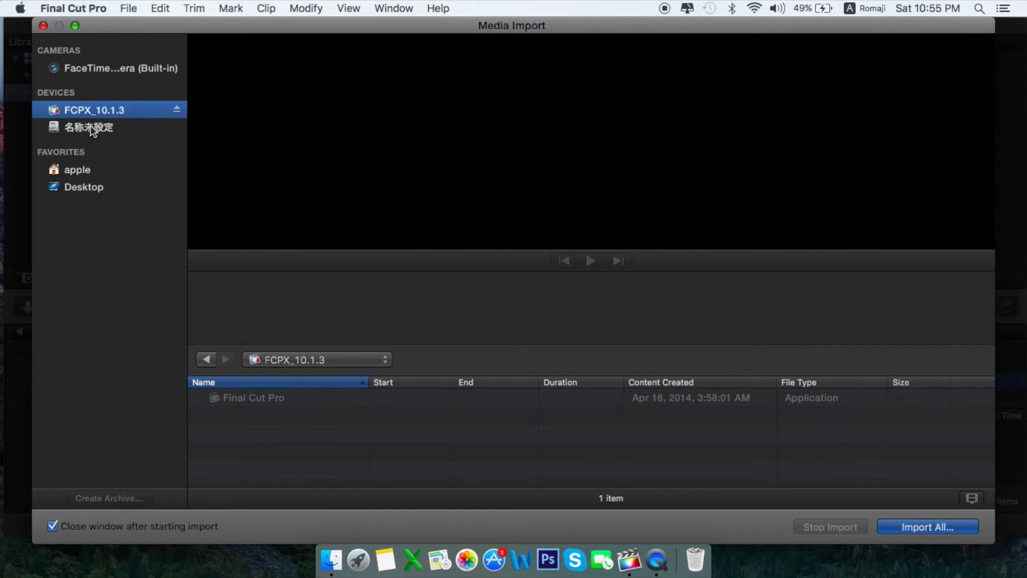
click(93, 130)
click(88, 181)
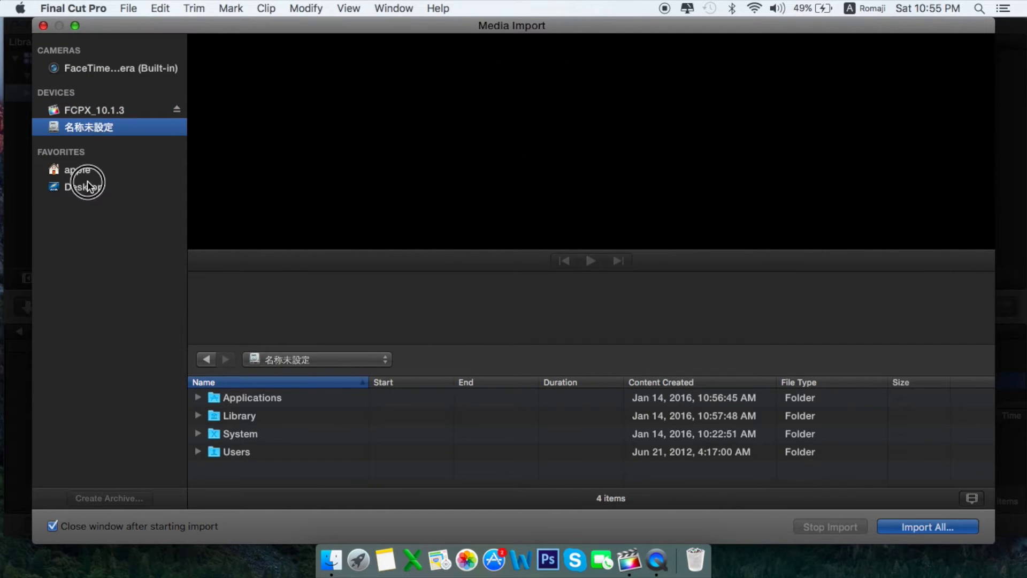
click(43, 26)
drag(83, 24, 166, 20)
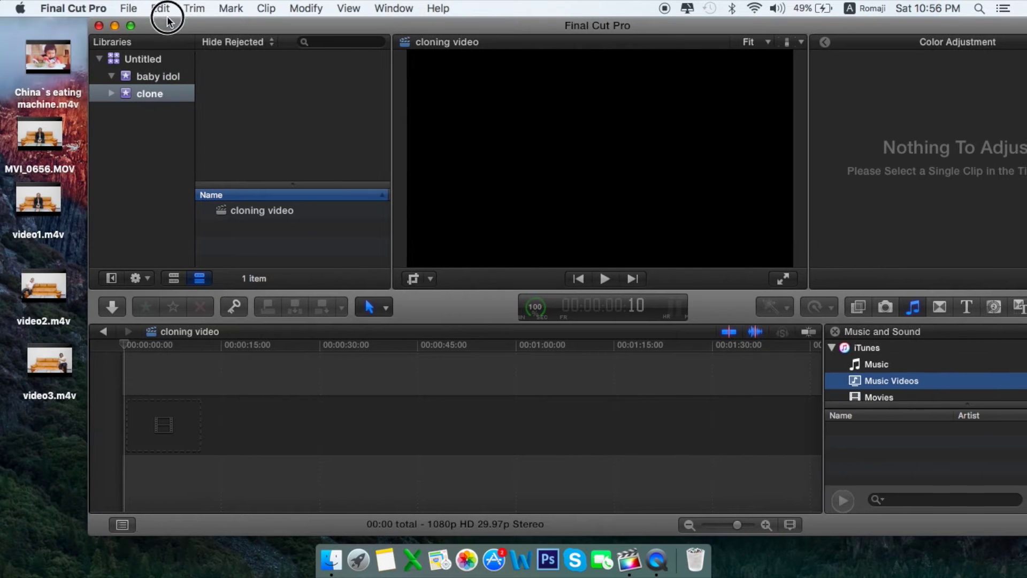
Step: Add video1.m4v, video2.m4v and video3.m4v to the timeline in order, then move the window back left
mouse_move(52, 195)
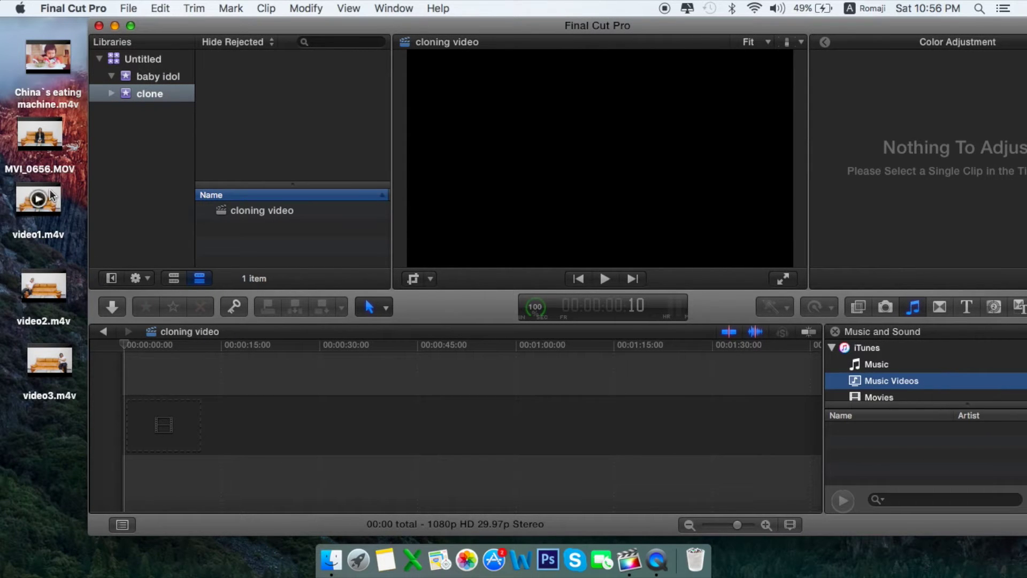
click(52, 195)
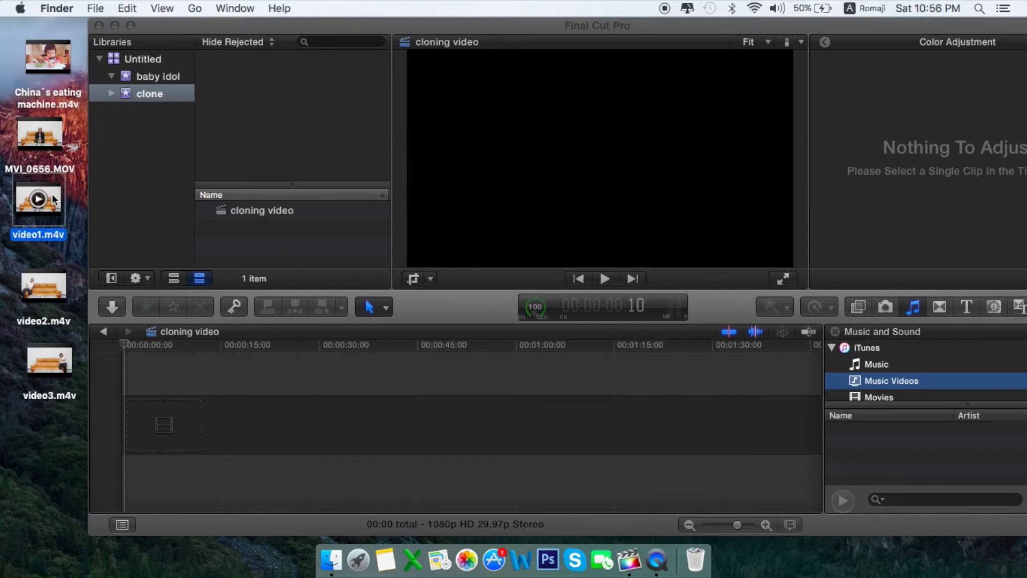
drag(52, 195, 156, 420)
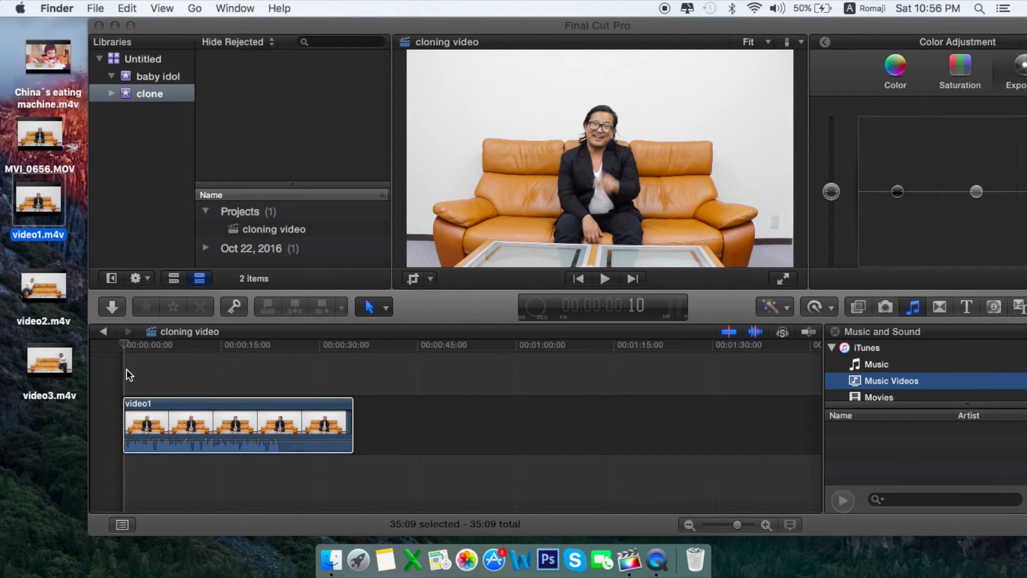
mouse_move(61, 279)
drag(58, 286, 390, 422)
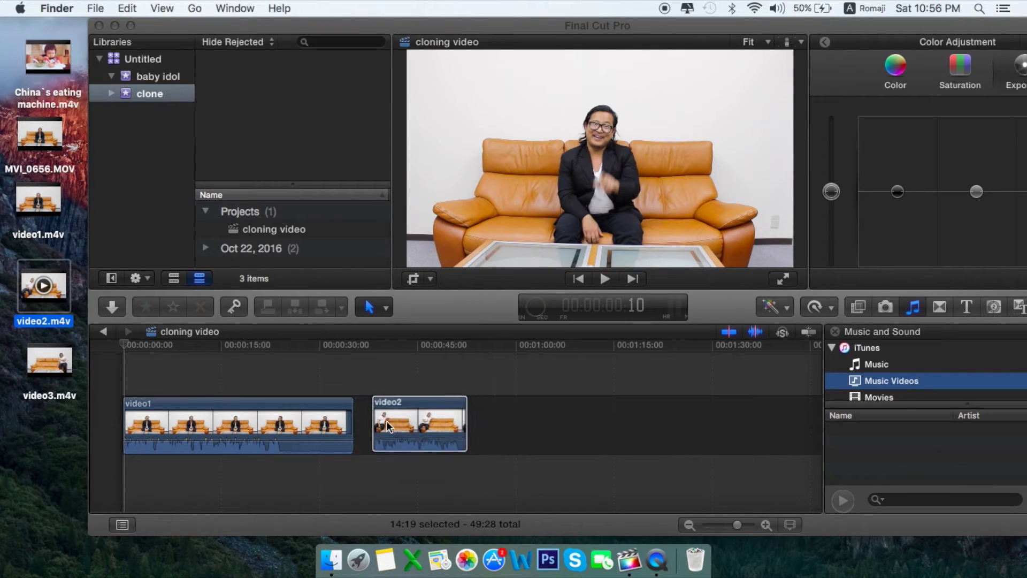
drag(59, 353, 481, 417)
mouse_move(67, 365)
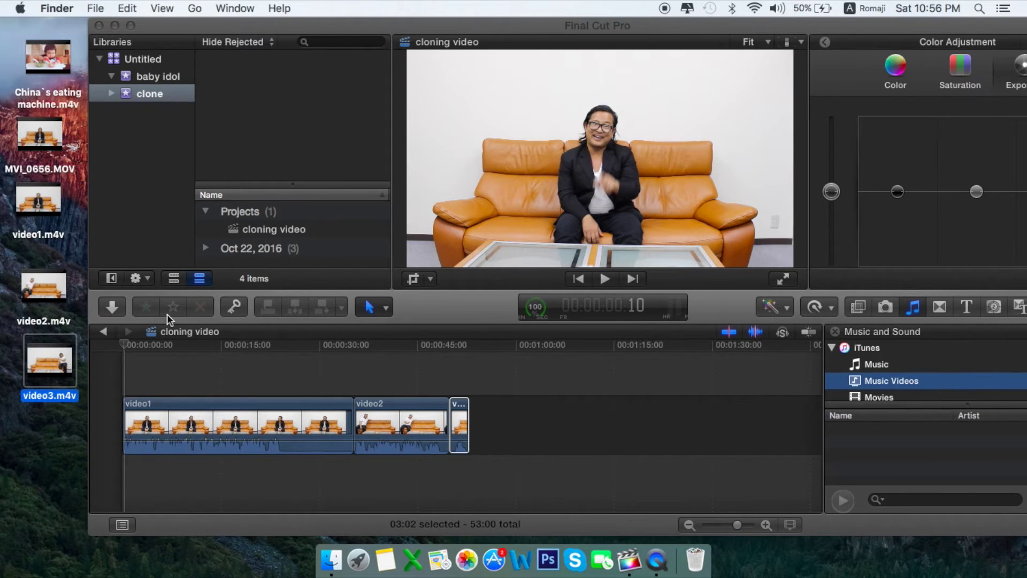
drag(333, 22, 243, 21)
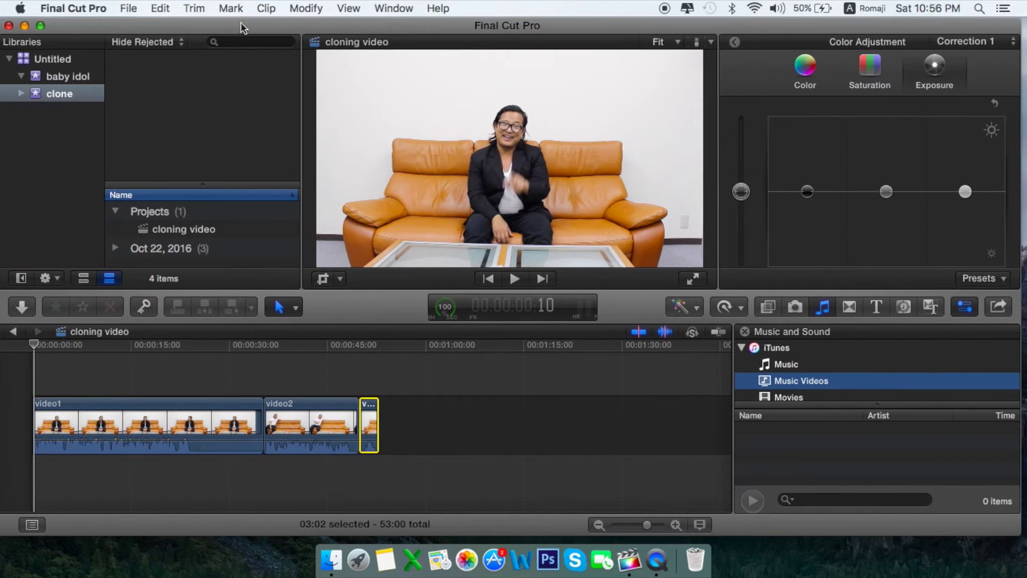
click(180, 389)
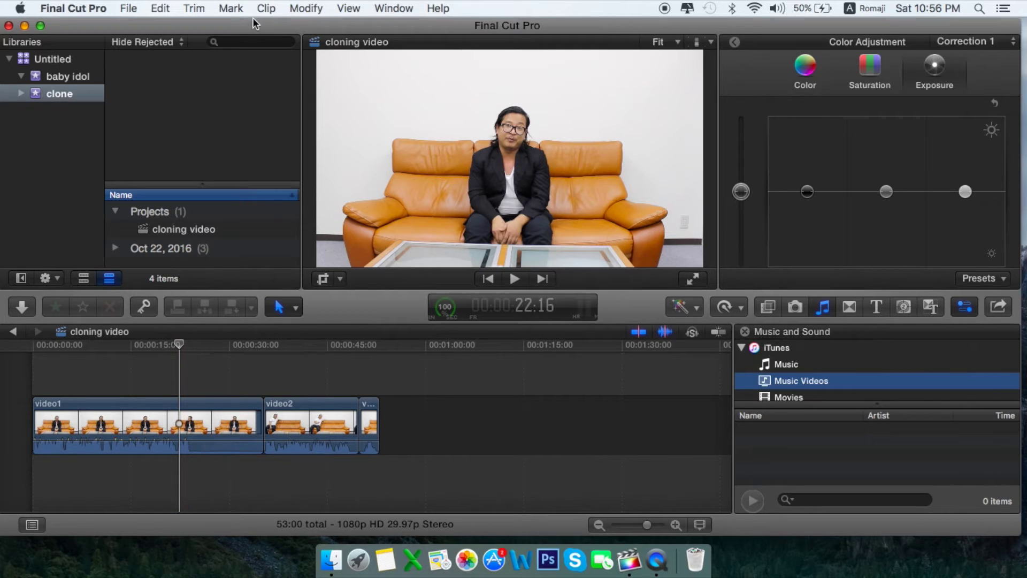
drag(254, 23, 256, 19)
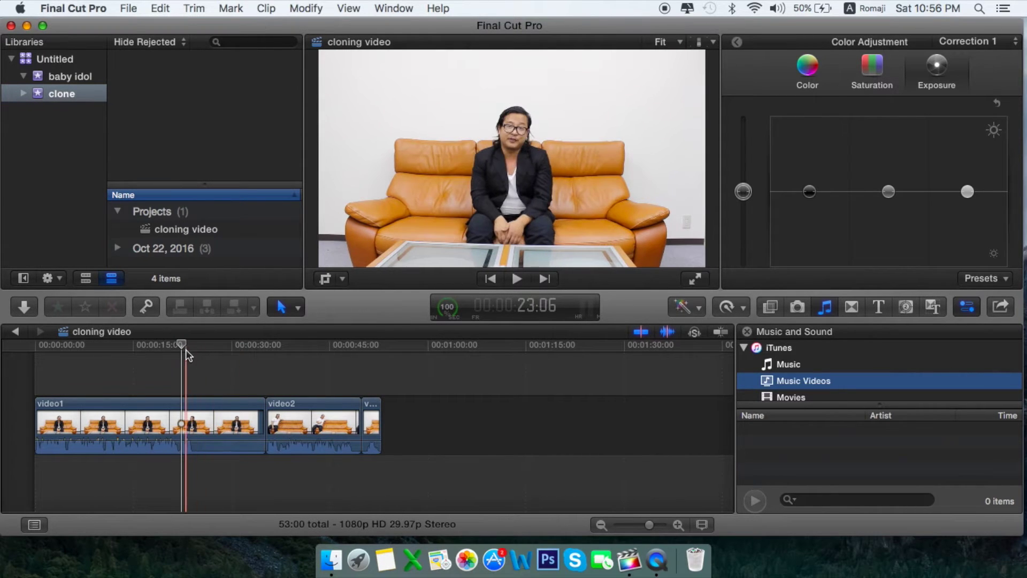
click(187, 363)
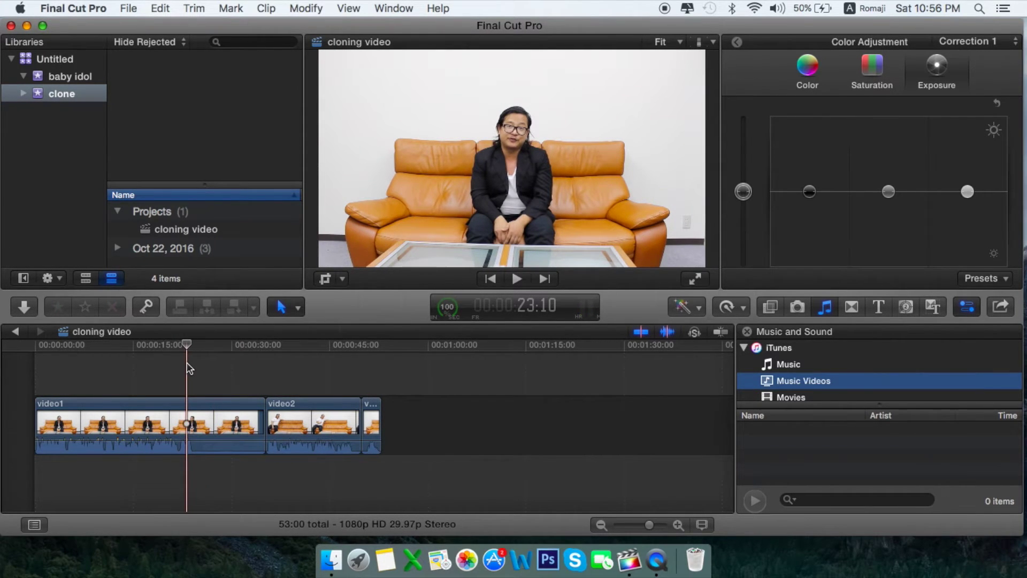
key(space)
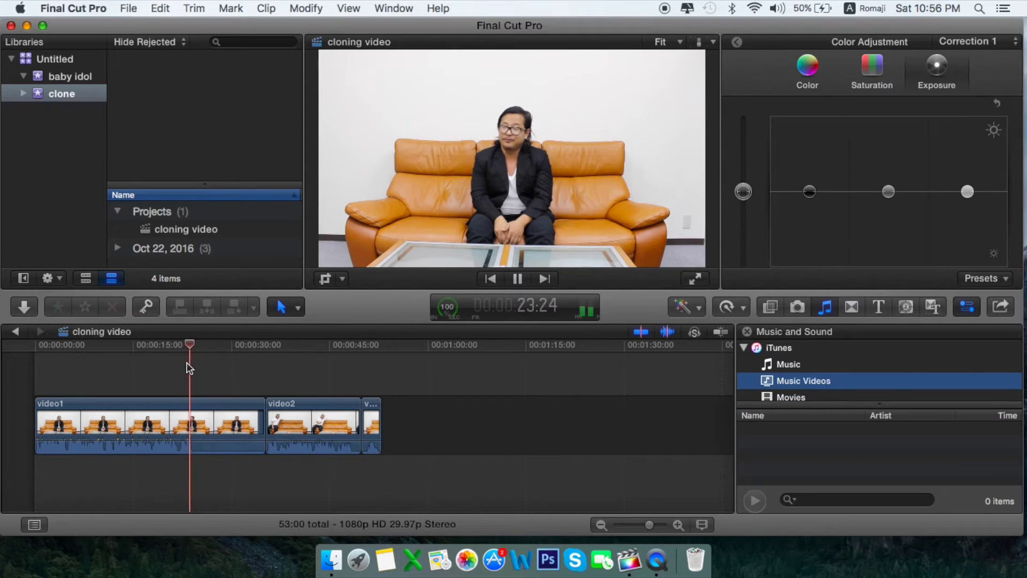
Step: Connect video2 above video1 near 00:00:22 and fine-tune its timing by playback
click(307, 406)
drag(307, 405, 221, 350)
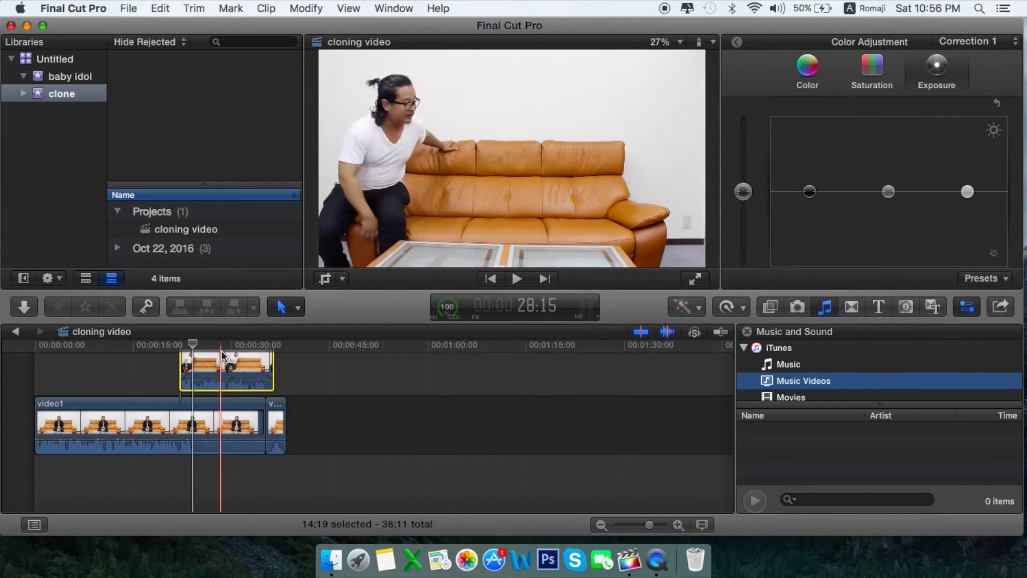
click(173, 362)
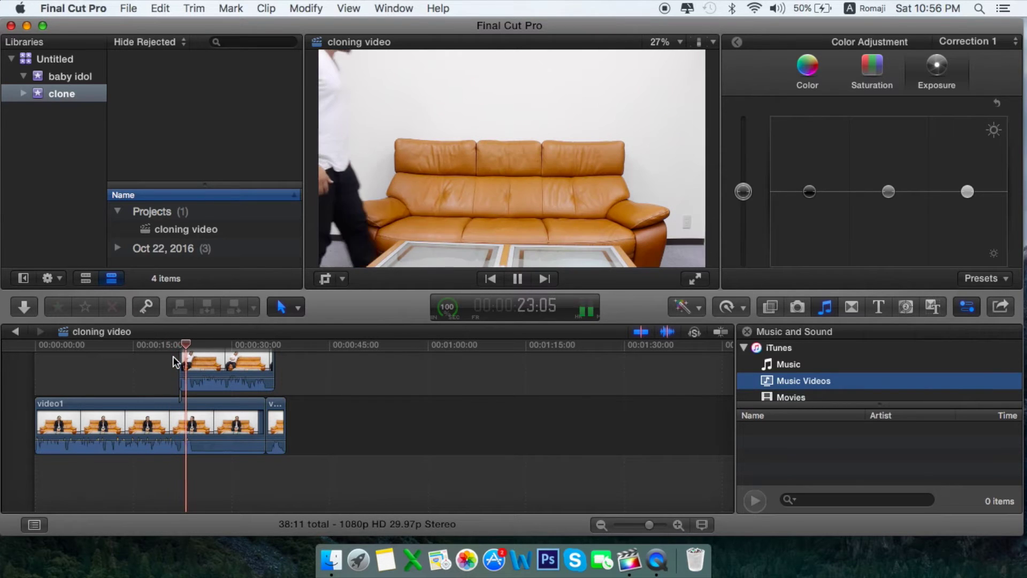
key(space)
drag(198, 364, 203, 364)
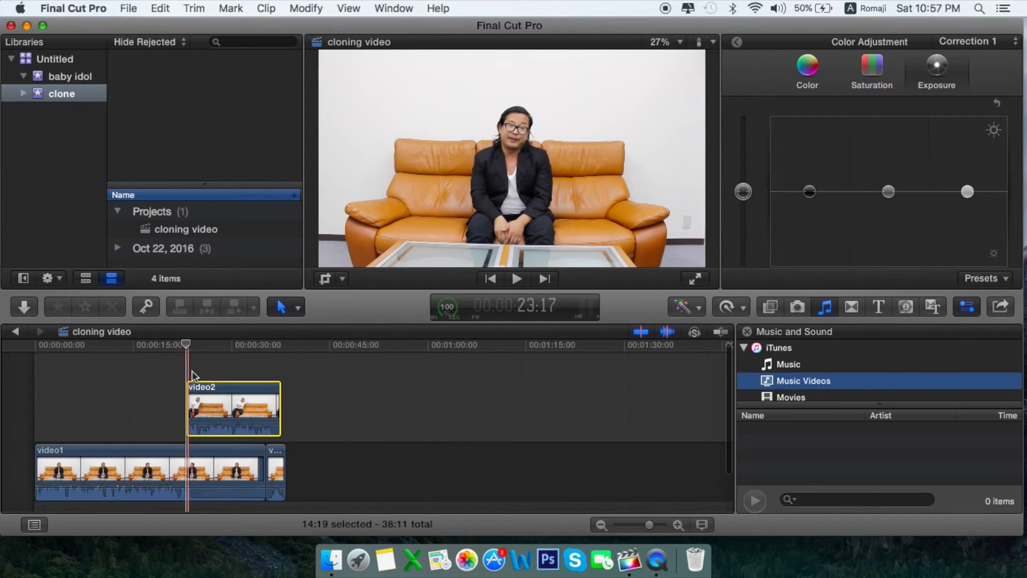
click(180, 363)
key(space)
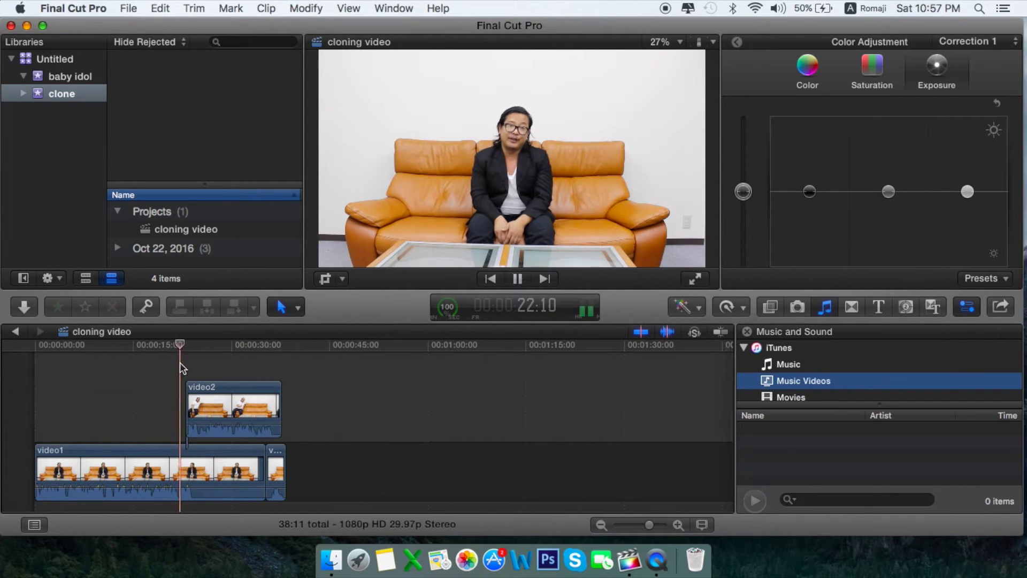
key(space)
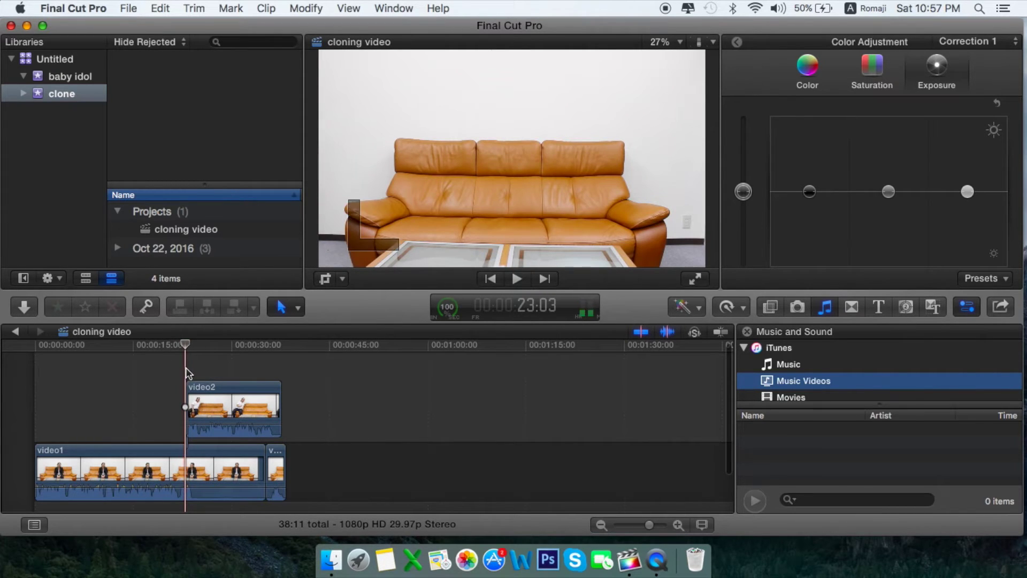
Step: Put the playhead where the seated man appears and bring up video2's Crop controls
click(202, 407)
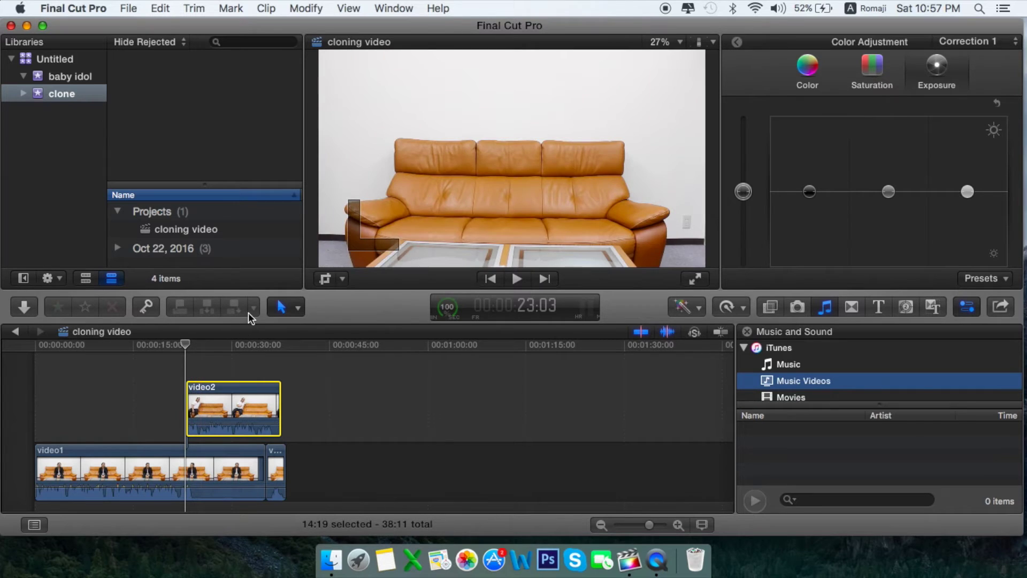
click(205, 369)
click(209, 407)
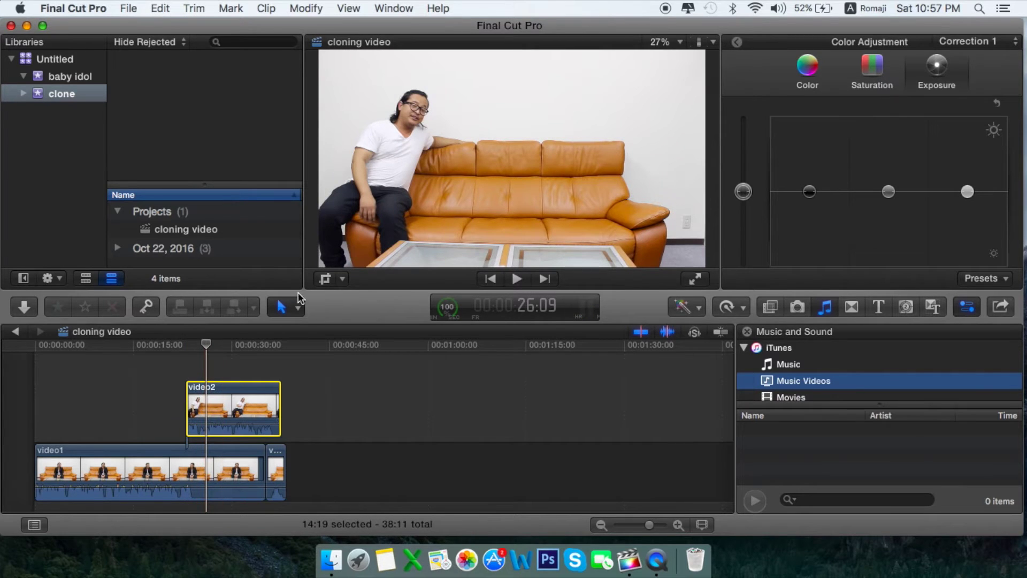
click(326, 279)
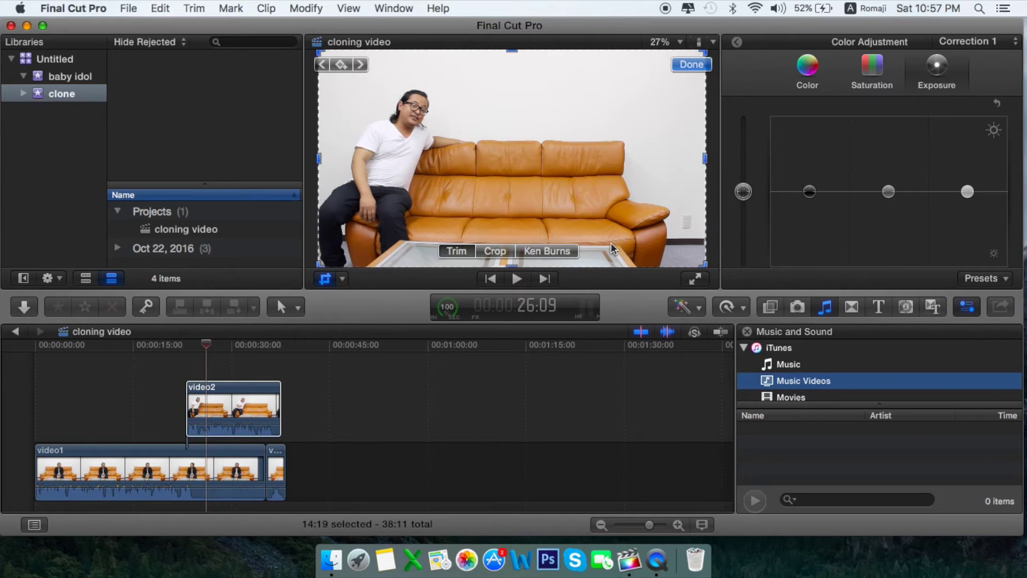
Step: Crop 1195 px off video2's right edge so both seated men share the sofa, then select video1
drag(704, 161, 464, 167)
click(677, 63)
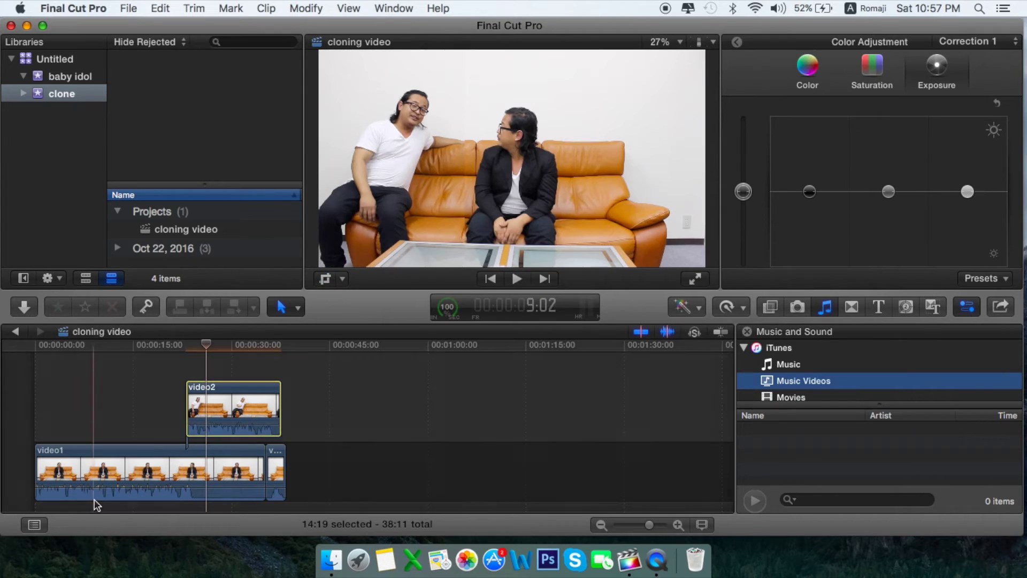
click(133, 413)
click(147, 470)
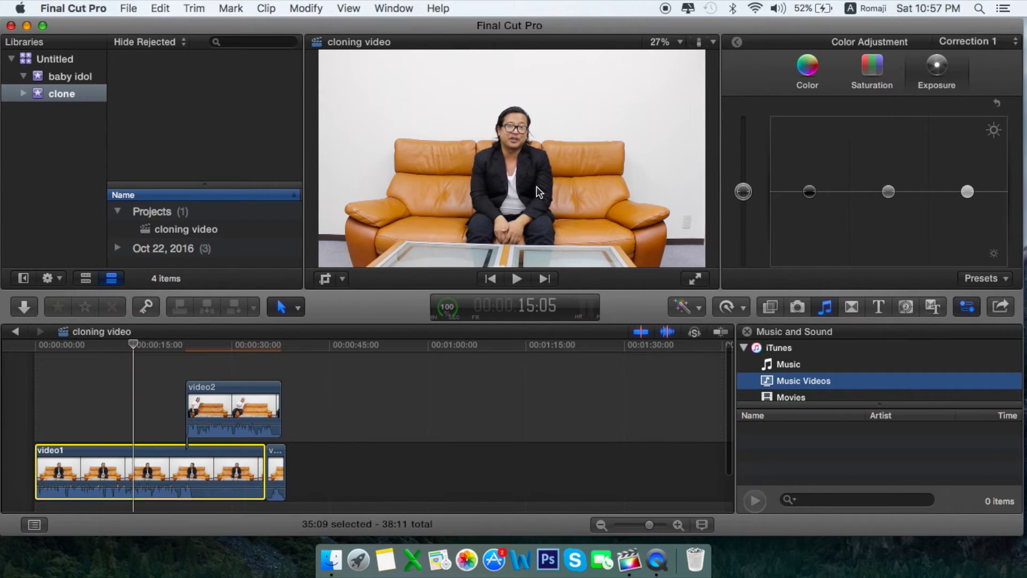
Step: Lower video1's midtones exposure slightly on the Color Board and play back the composite to check it
click(891, 194)
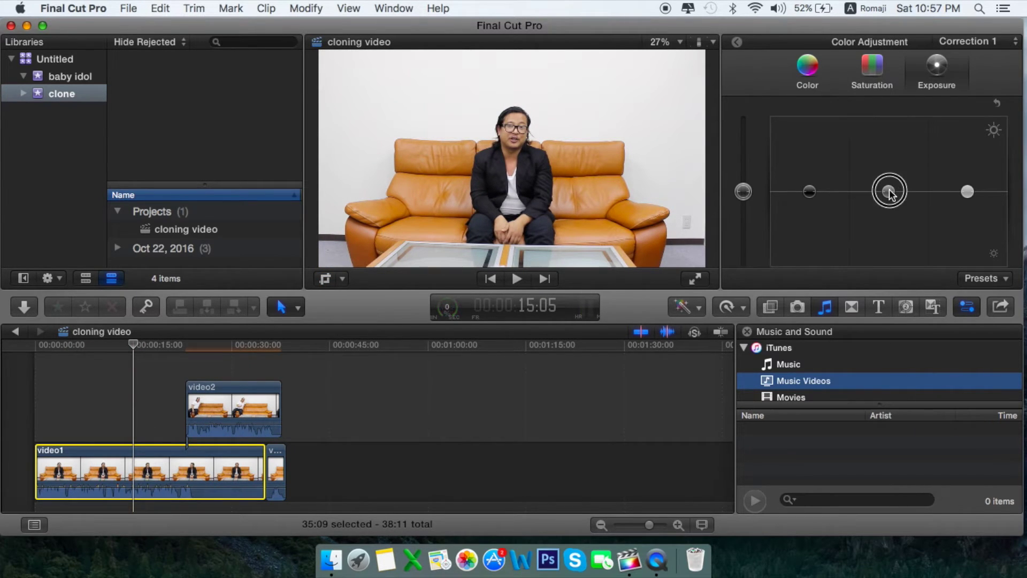
drag(891, 194, 889, 198)
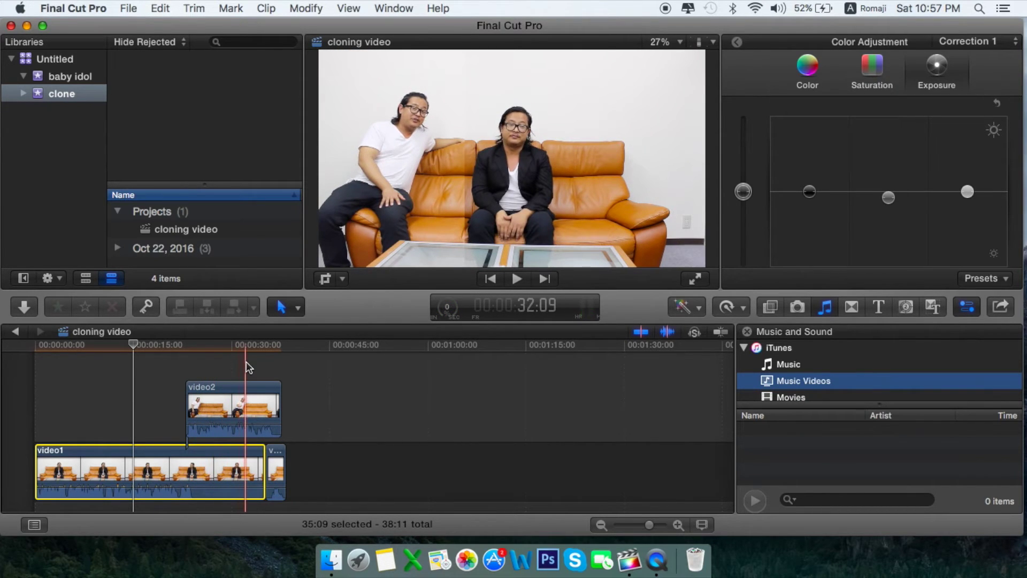
click(210, 365)
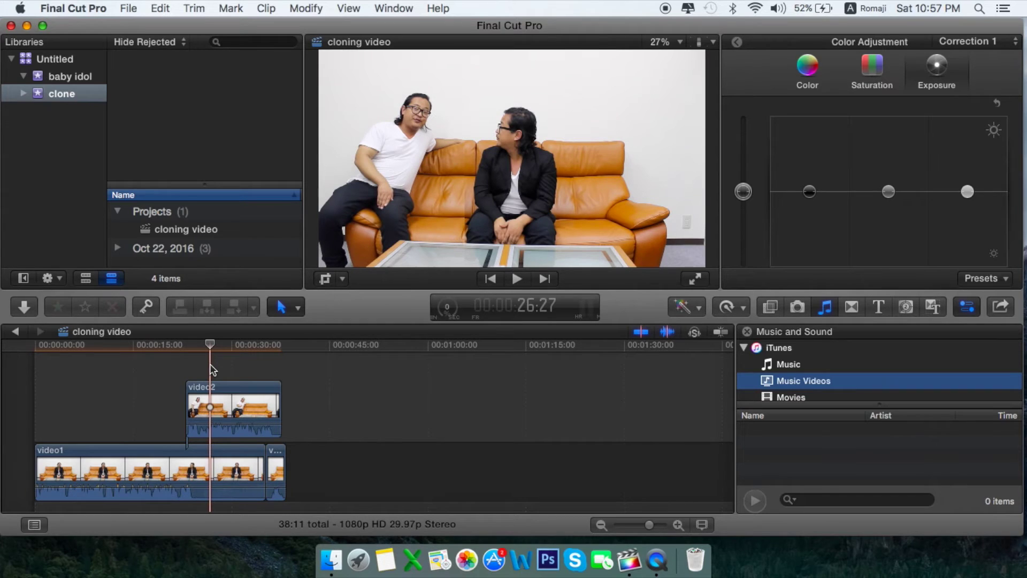
key(space)
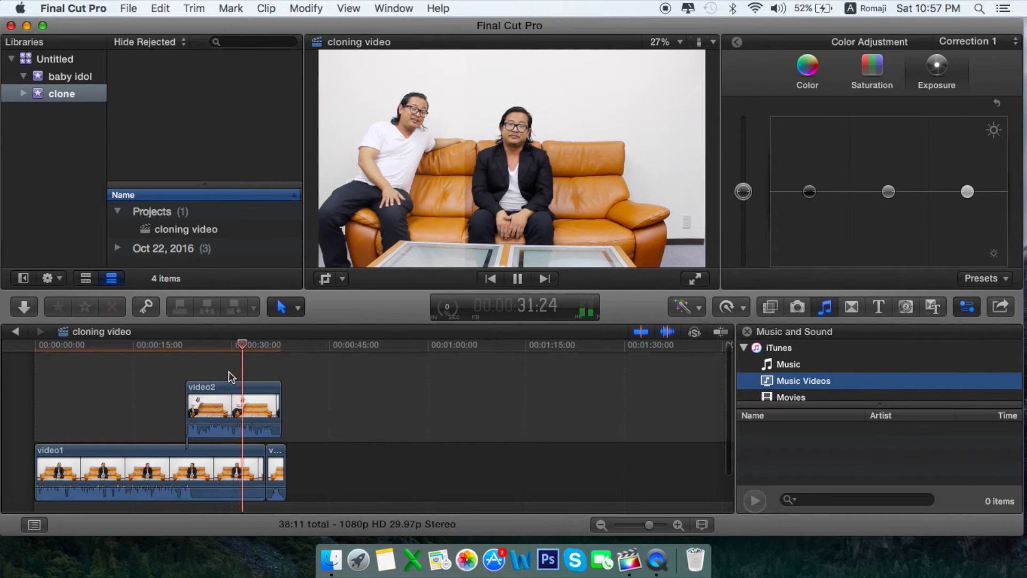
click(186, 370)
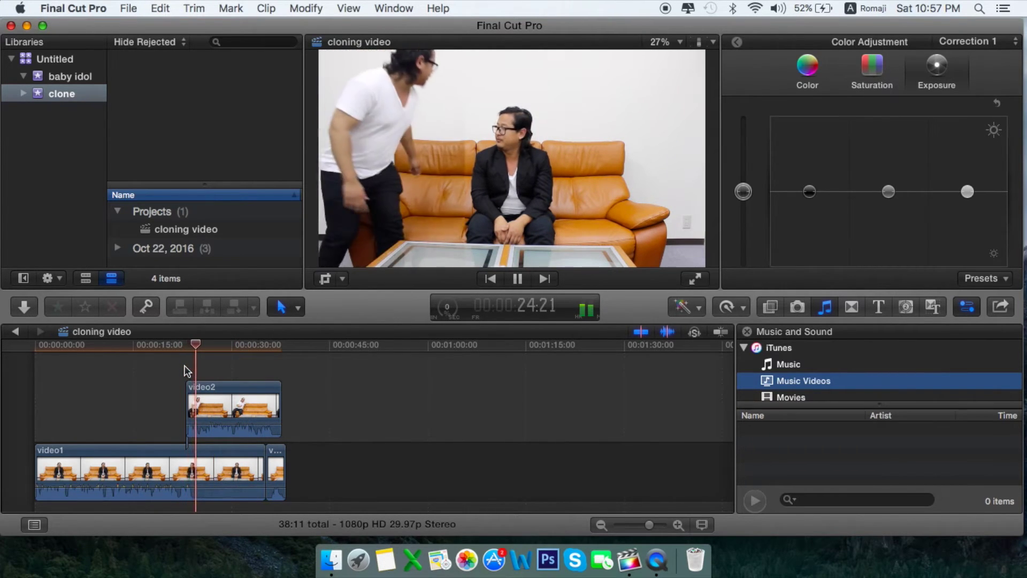
key(space)
click(215, 457)
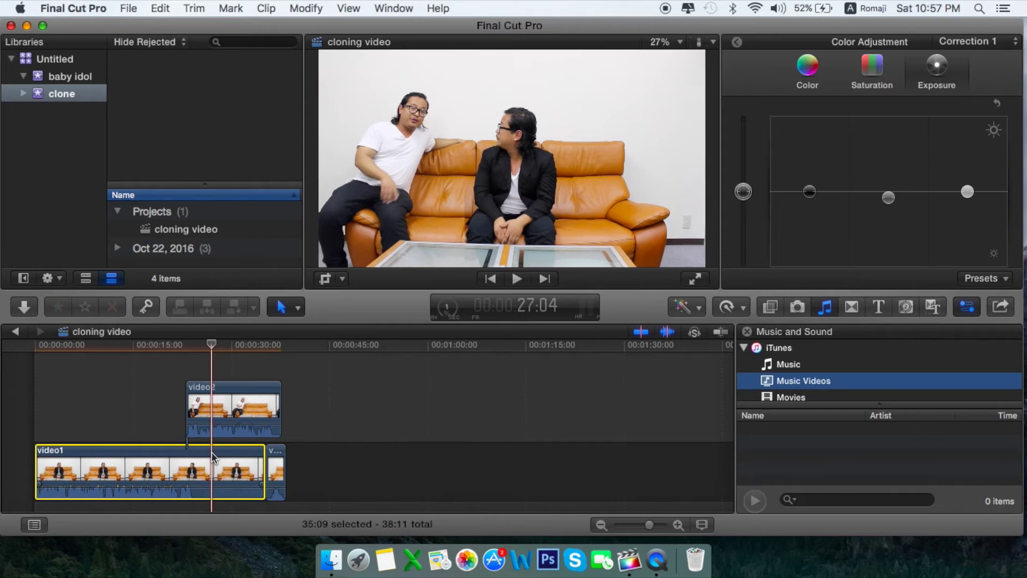
Step: Blade video1 near 27 seconds and trim the edit point between its two pieces earlier
key(super+b)
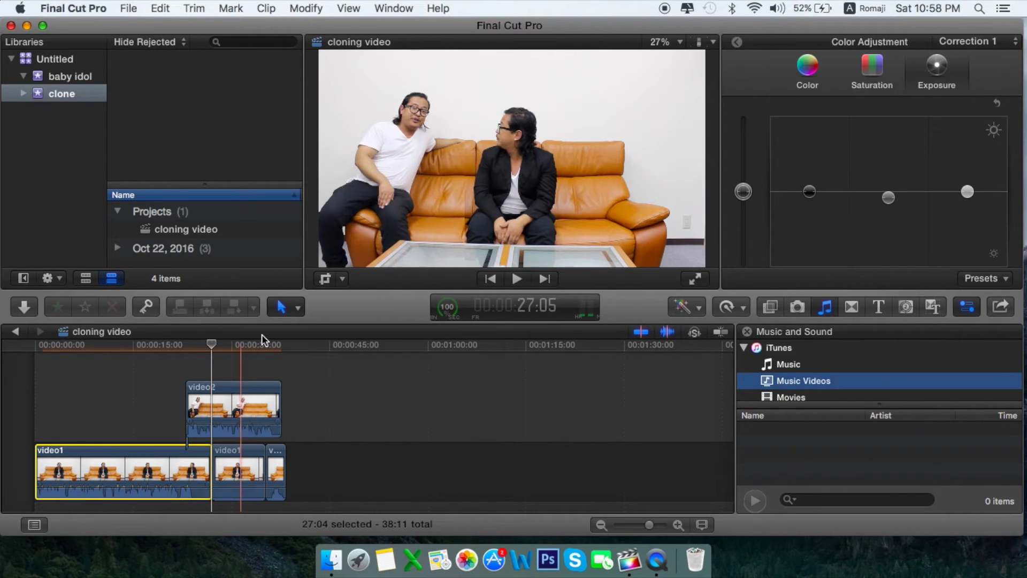
click(295, 307)
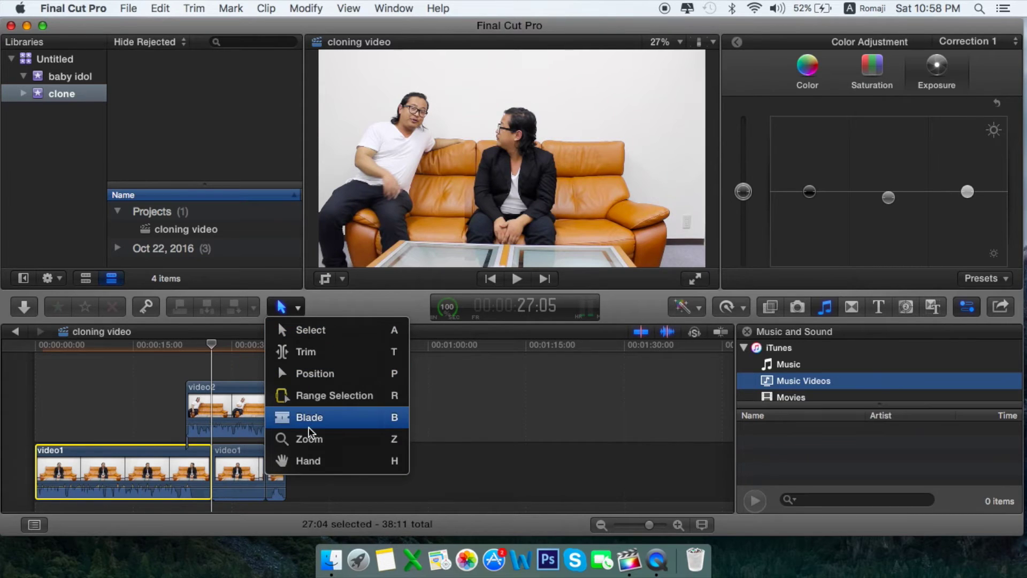
click(296, 309)
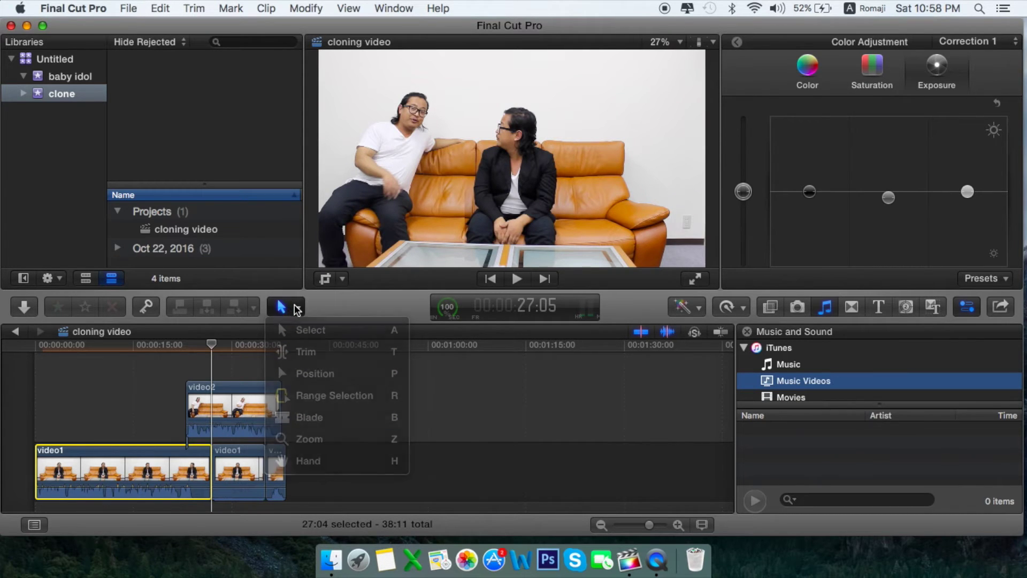
click(222, 361)
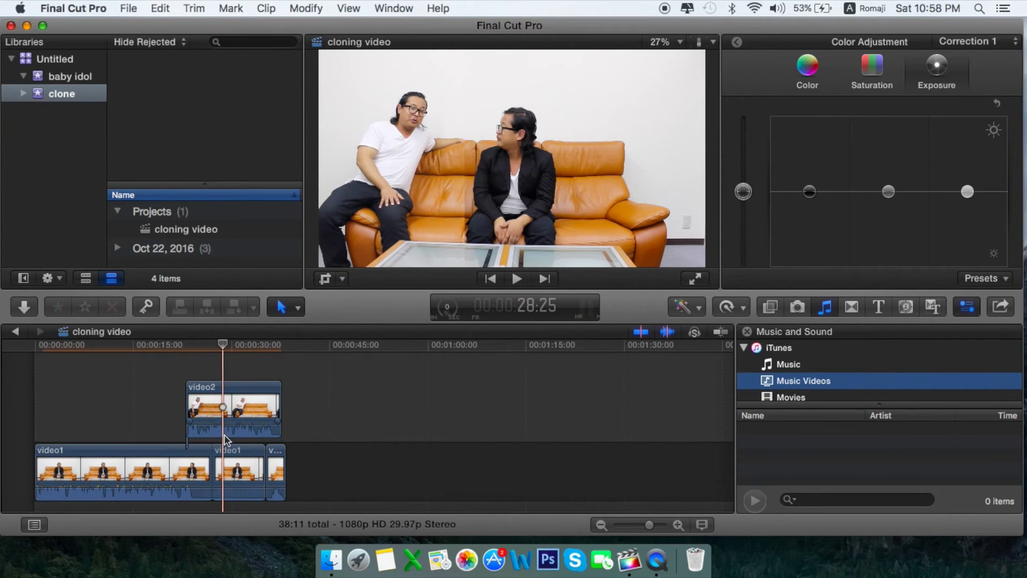
click(224, 458)
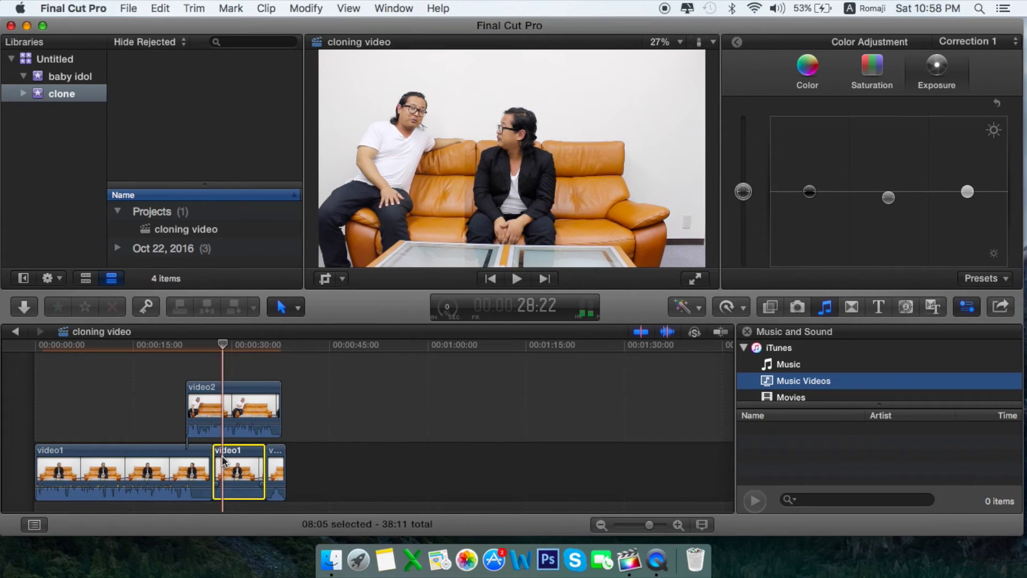
drag(213, 457, 208, 455)
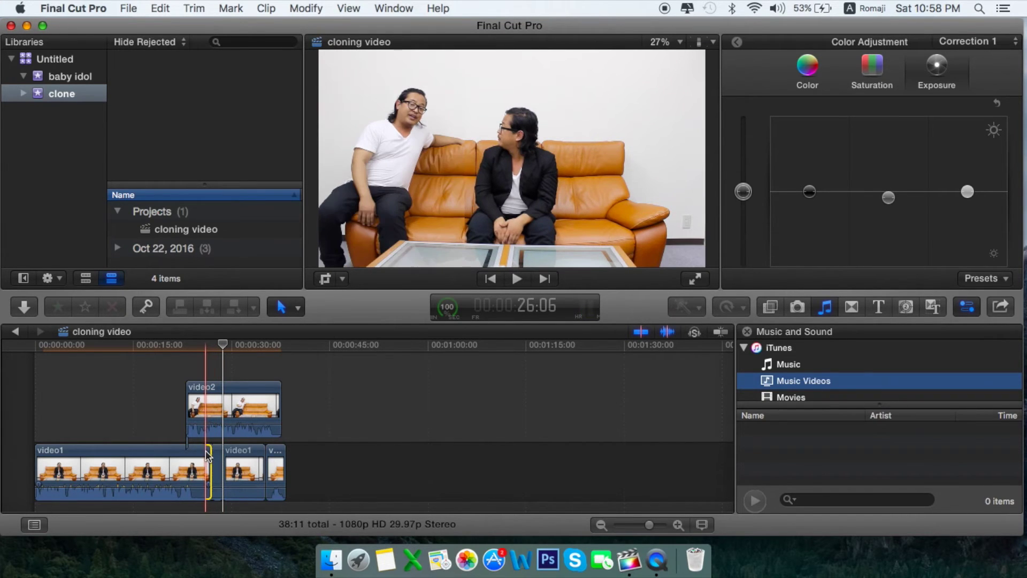
click(210, 364)
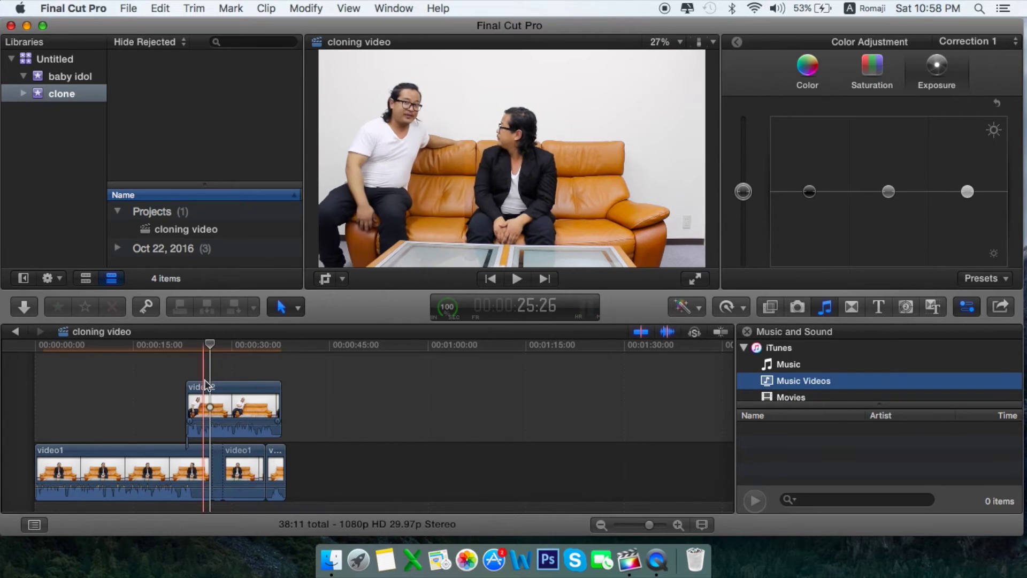
click(209, 373)
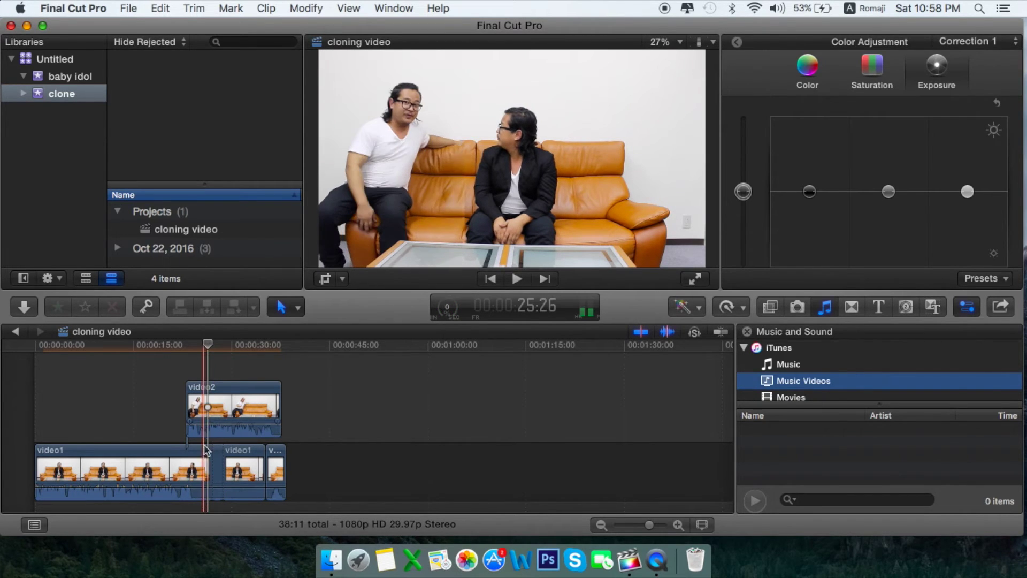
click(199, 465)
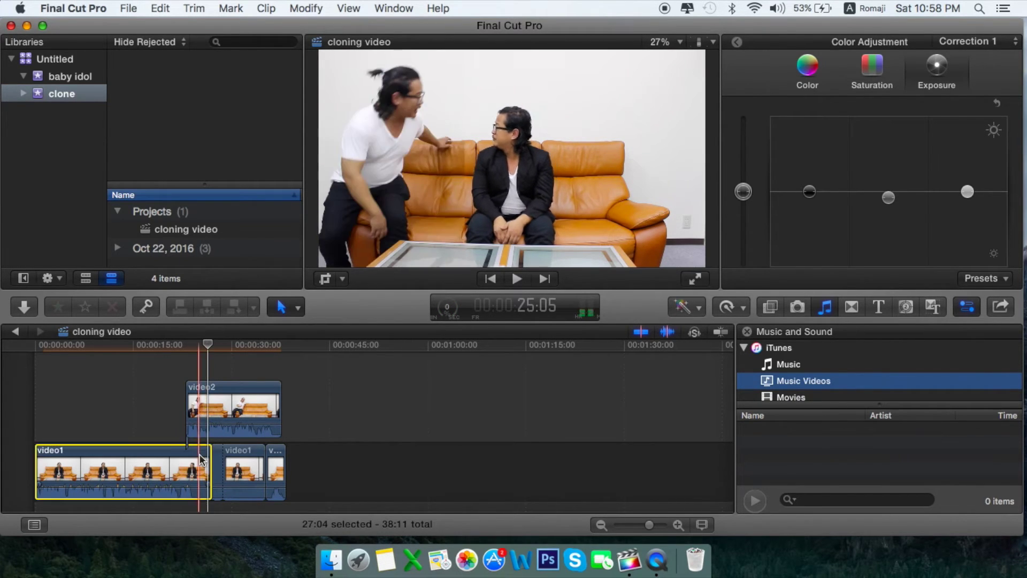
Step: Add a Retime Hold to the first video1 piece and play back the frozen section
click(748, 307)
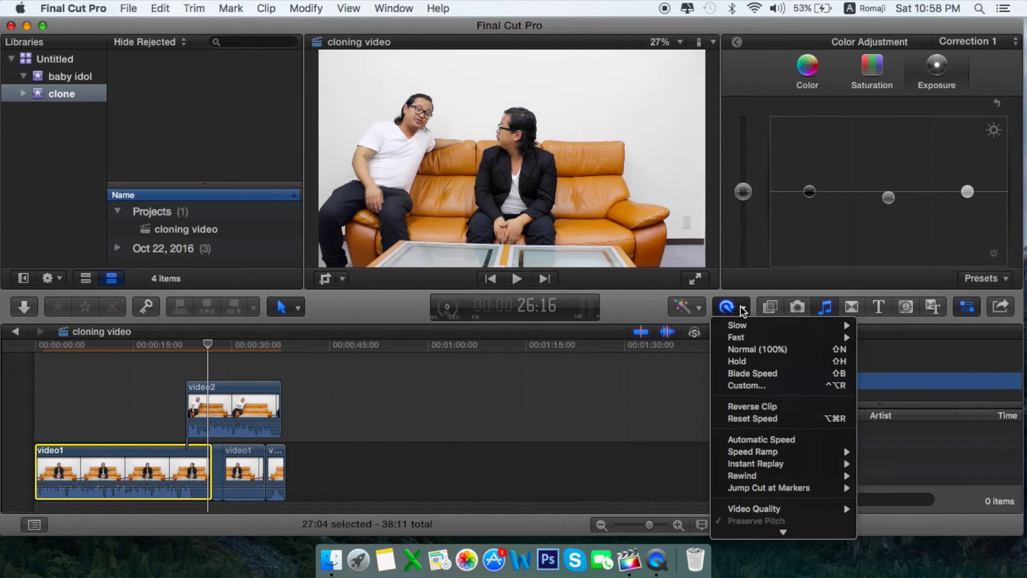
click(748, 355)
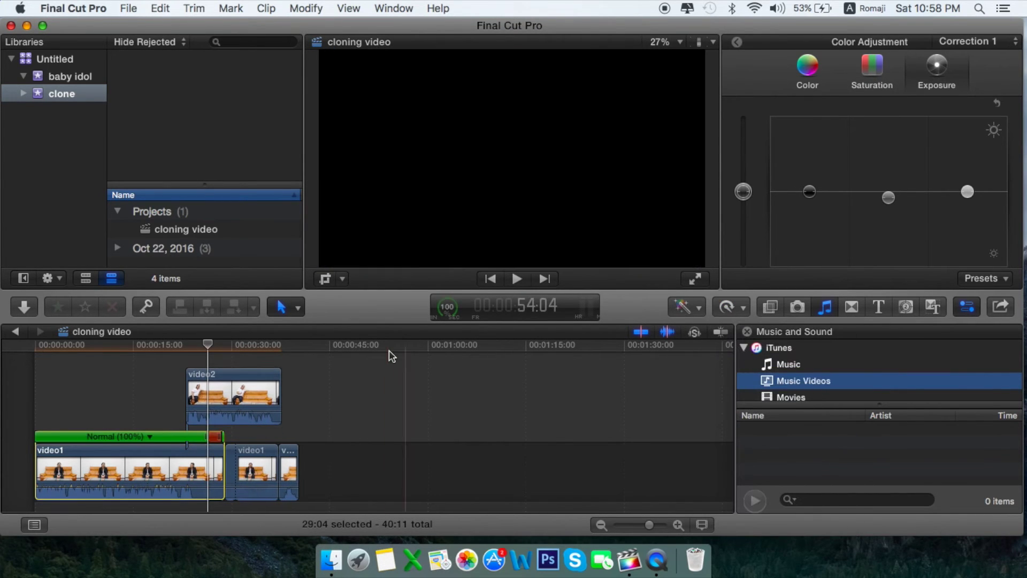
click(209, 363)
key(space)
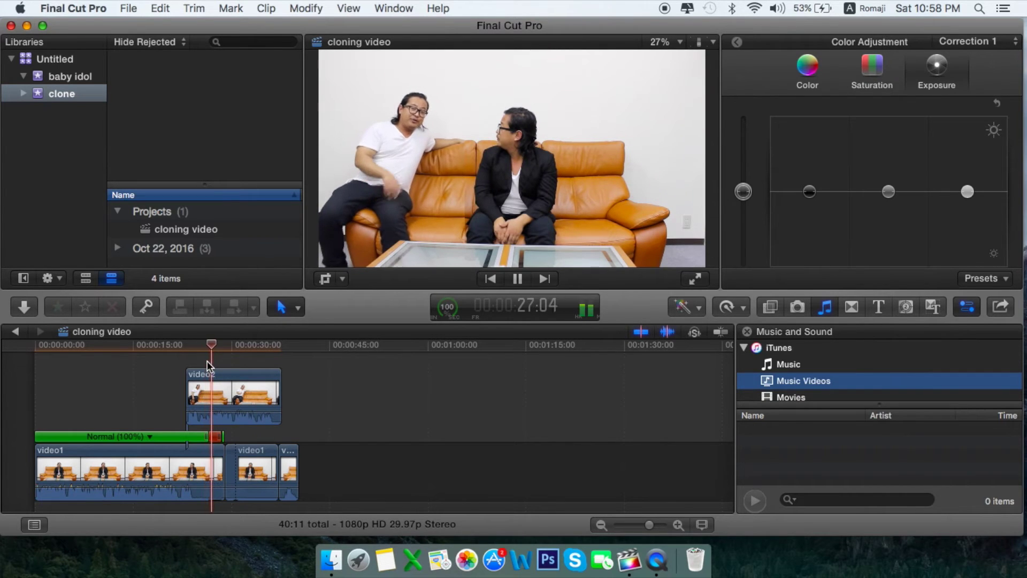
key(space)
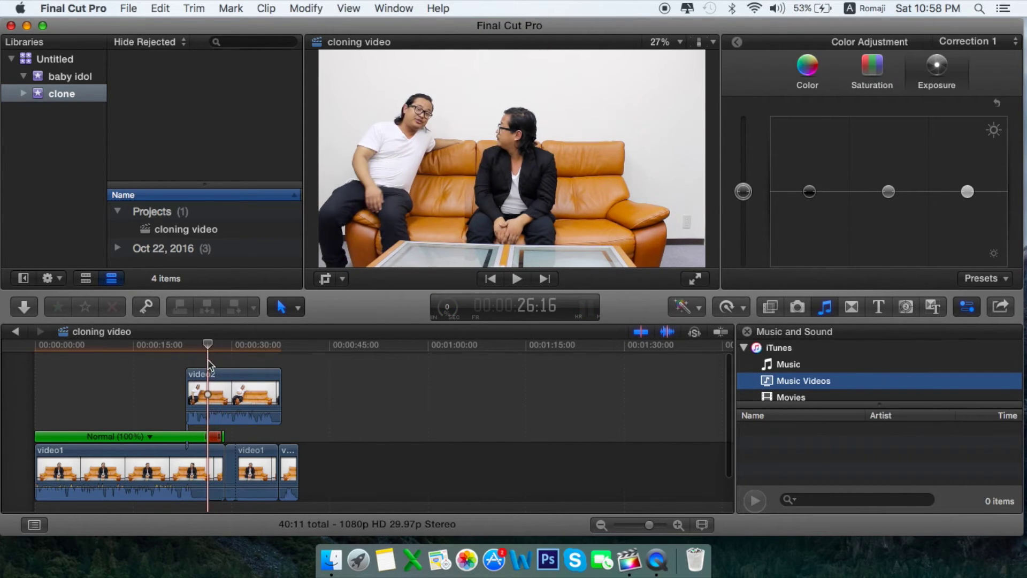
click(208, 465)
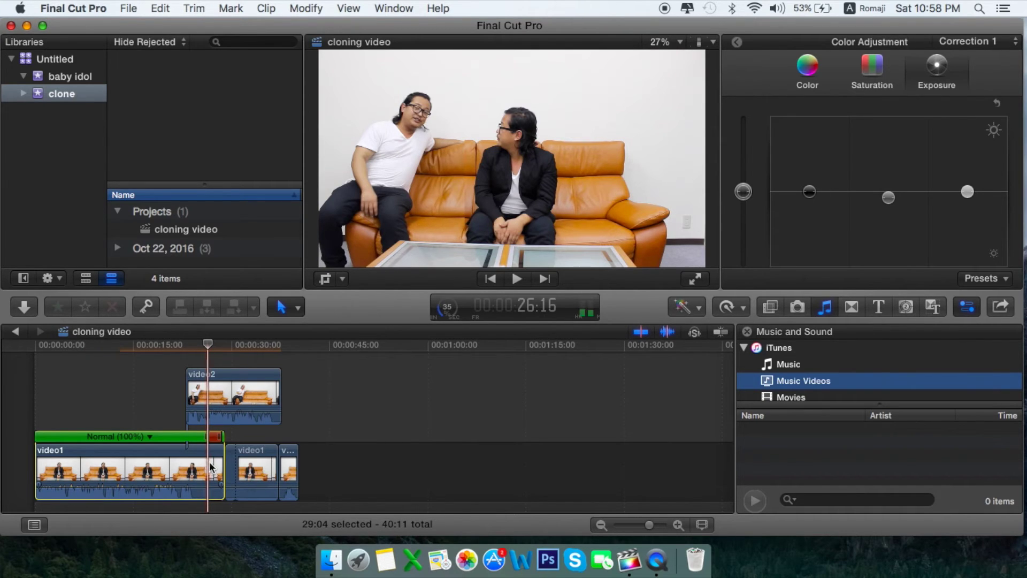
click(231, 434)
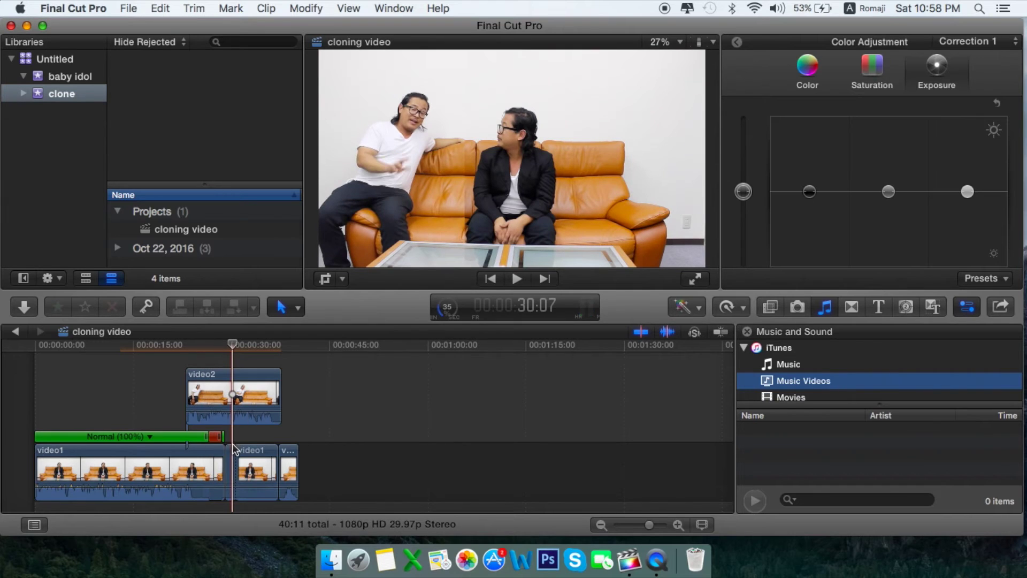
click(232, 453)
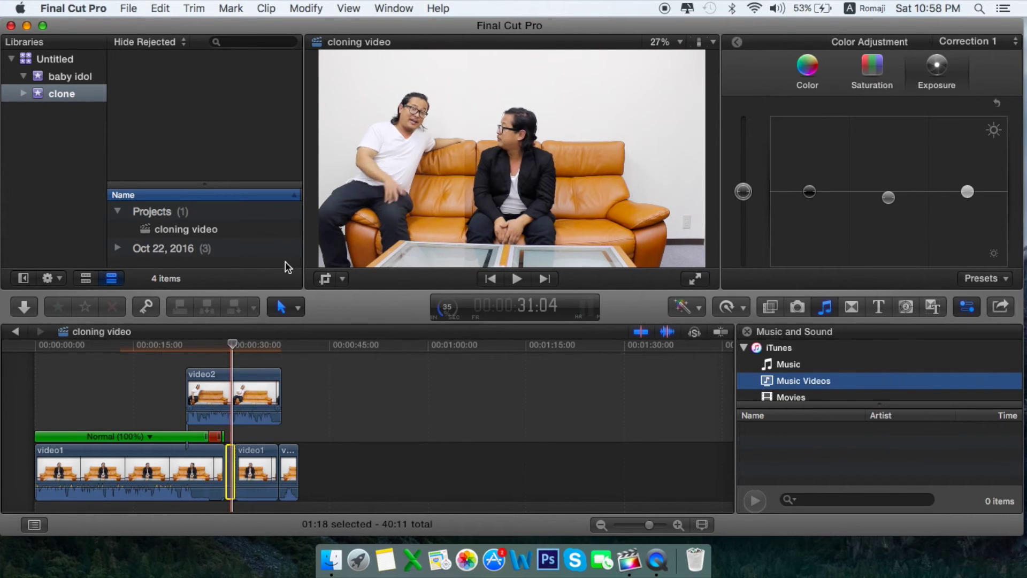
click(740, 308)
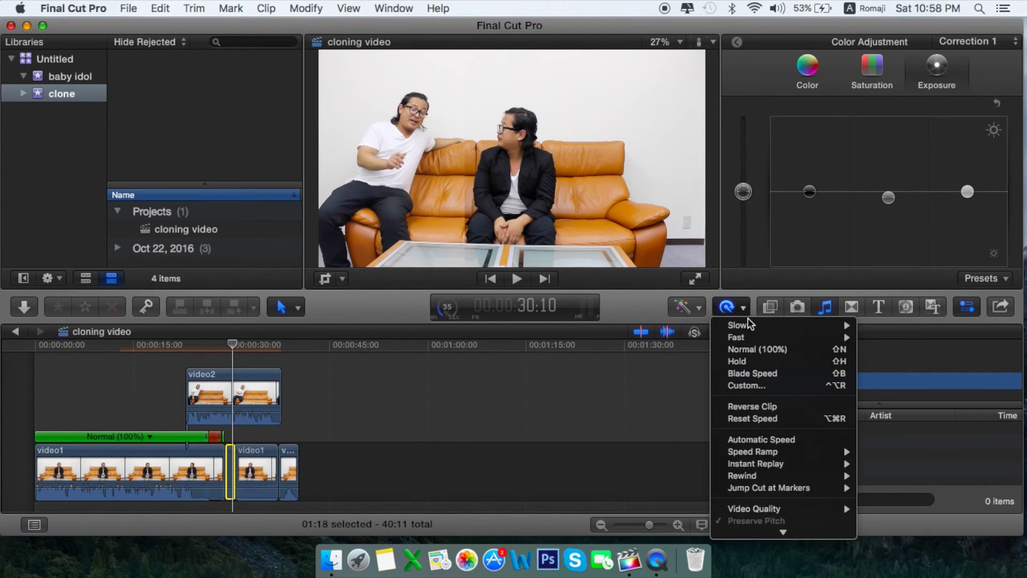
mouse_move(750, 324)
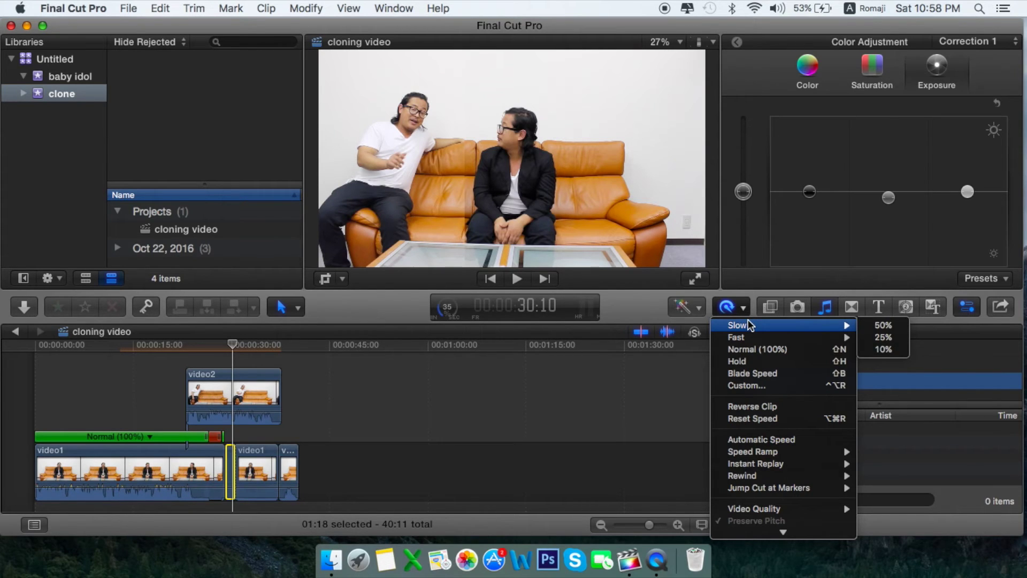
click(881, 325)
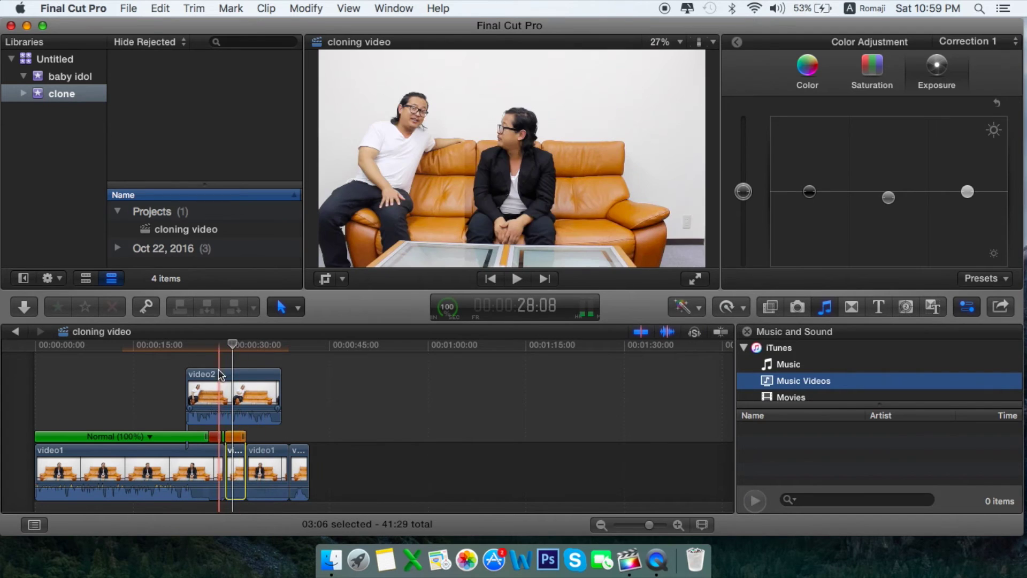
click(227, 361)
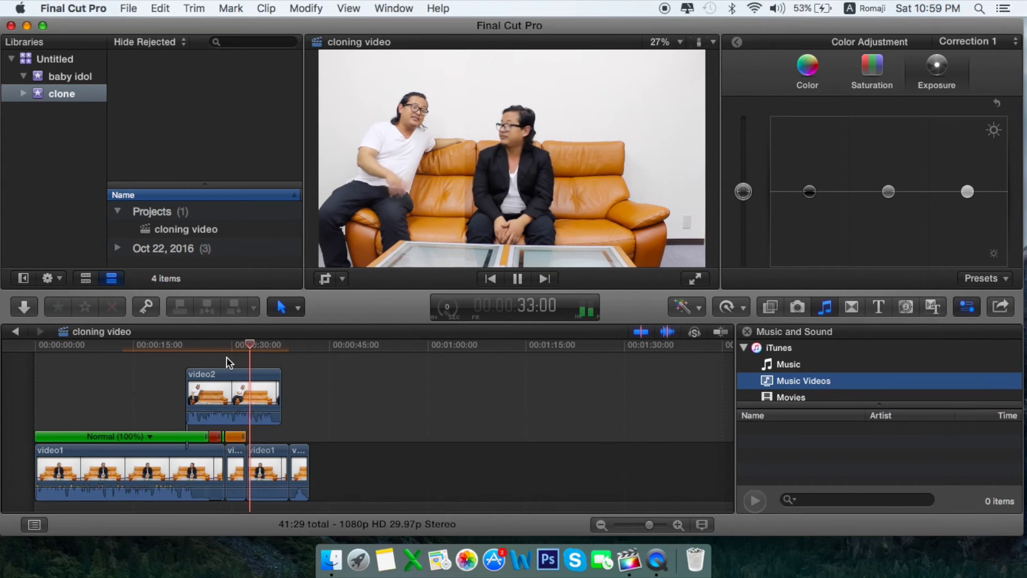
key(space)
key(space)
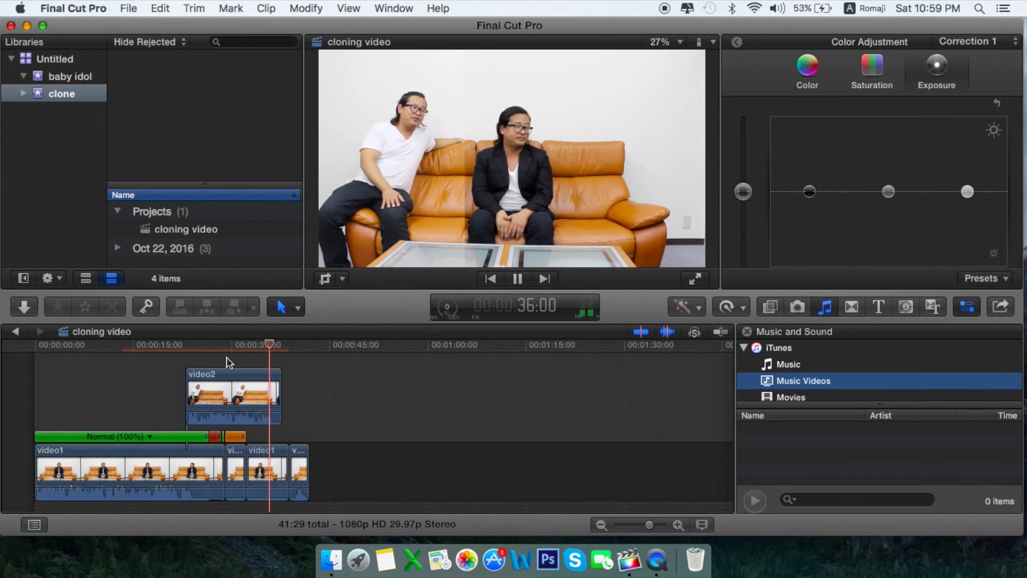
key(space)
key(space)
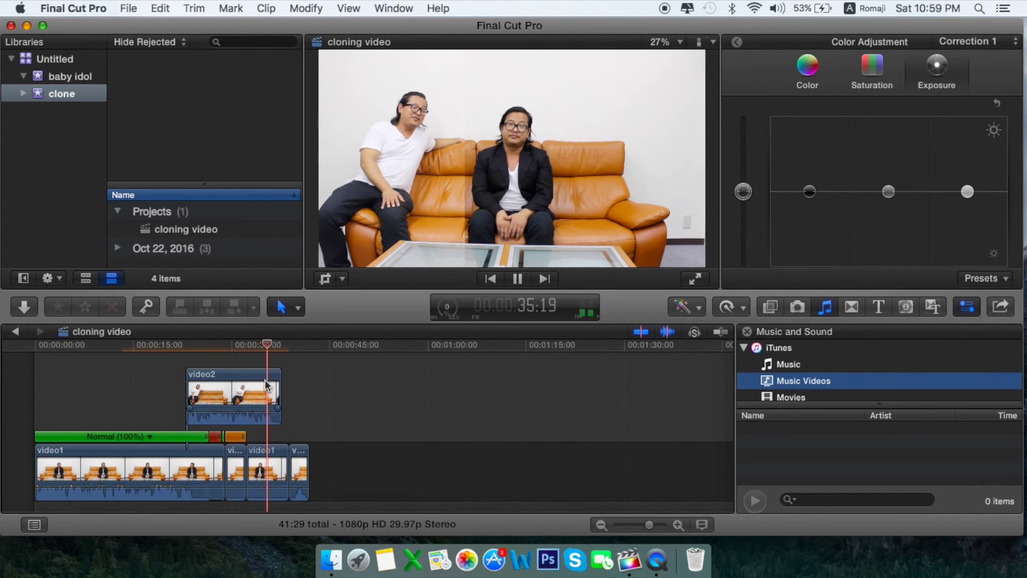
key(space)
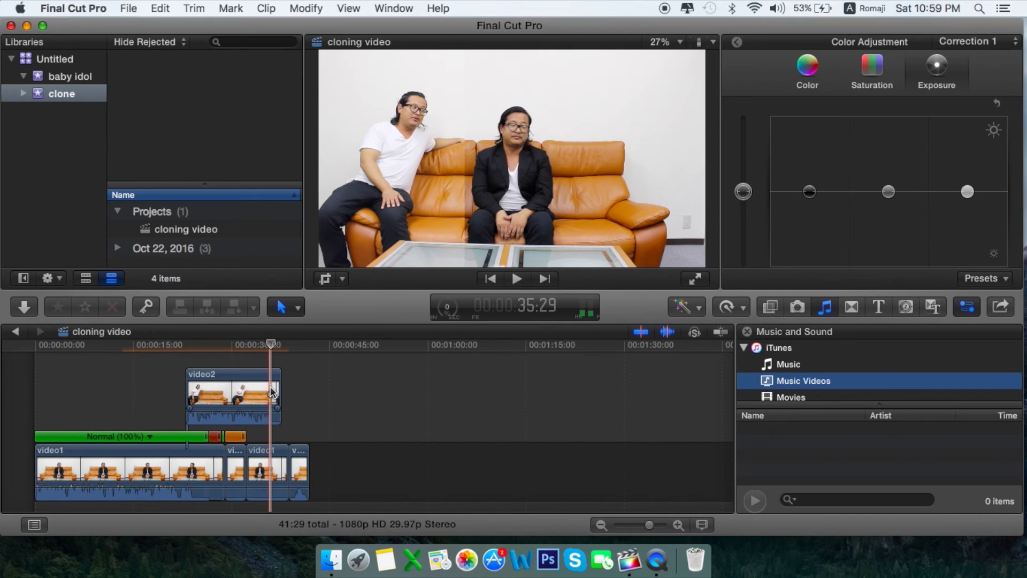
Step: Stack the short third-copy clip above video2 as a connected clip
click(273, 385)
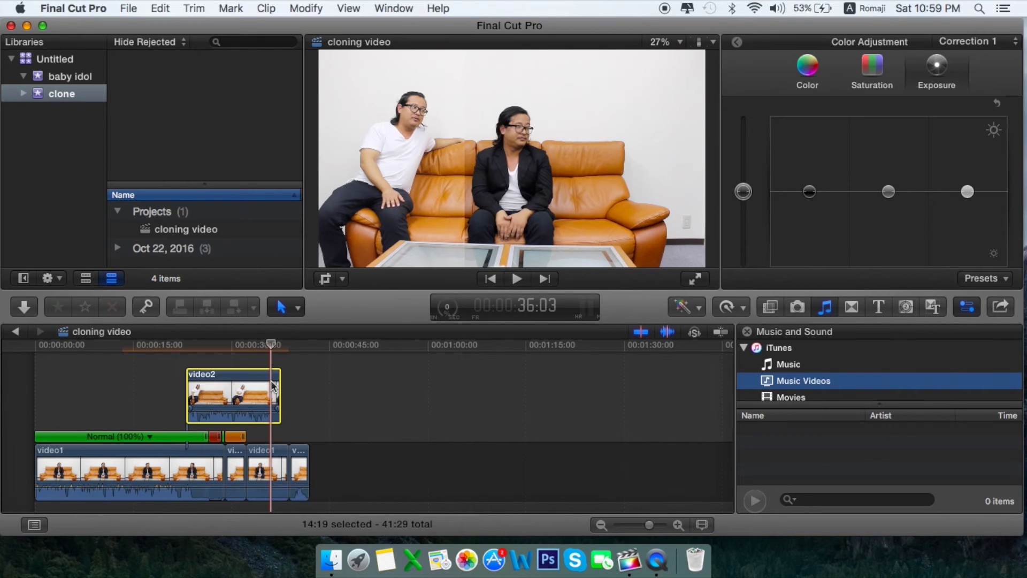
scroll(273, 384, up, 1)
click(301, 464)
mouse_move(301, 463)
mouse_down()
mouse_move(291, 344)
mouse_move(270, 343)
mouse_move(291, 355)
mouse_move(281, 395)
mouse_up()
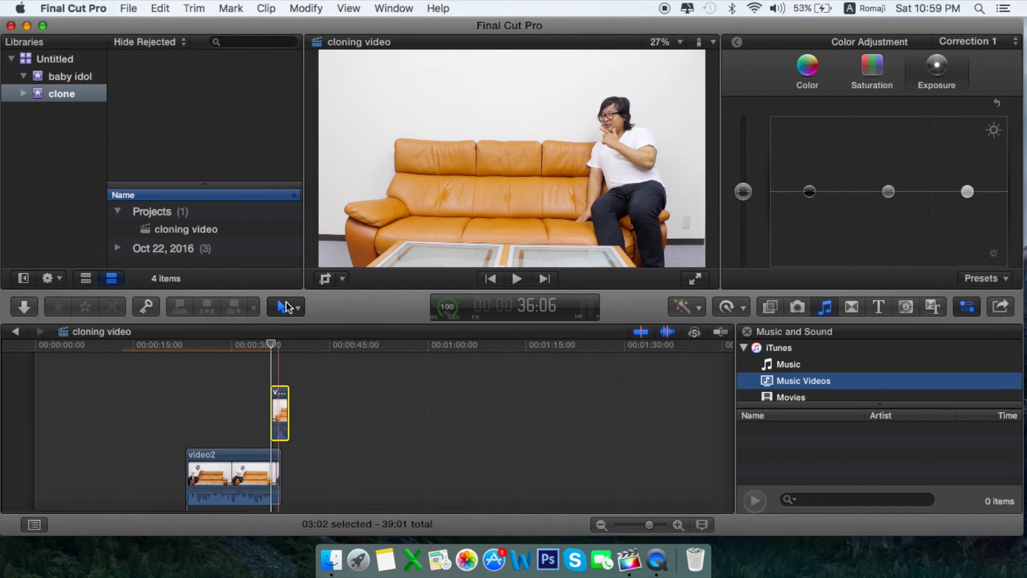
Step: Crop 1240 px from the top clip's left side so a third copy appears on the sofa
click(325, 279)
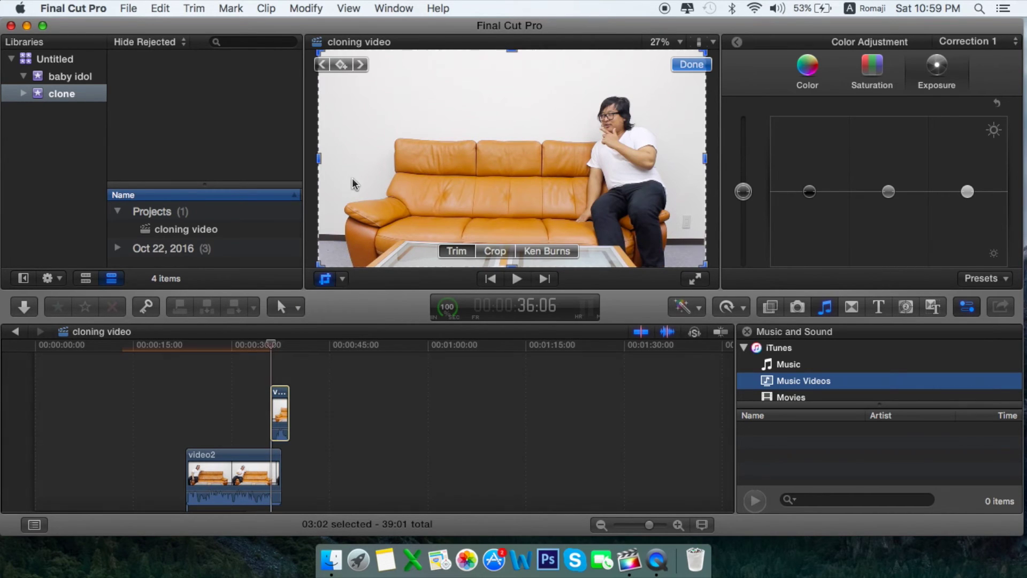
mouse_move(319, 158)
mouse_down()
mouse_move(572, 156)
mouse_move(560, 158)
mouse_up()
click(693, 65)
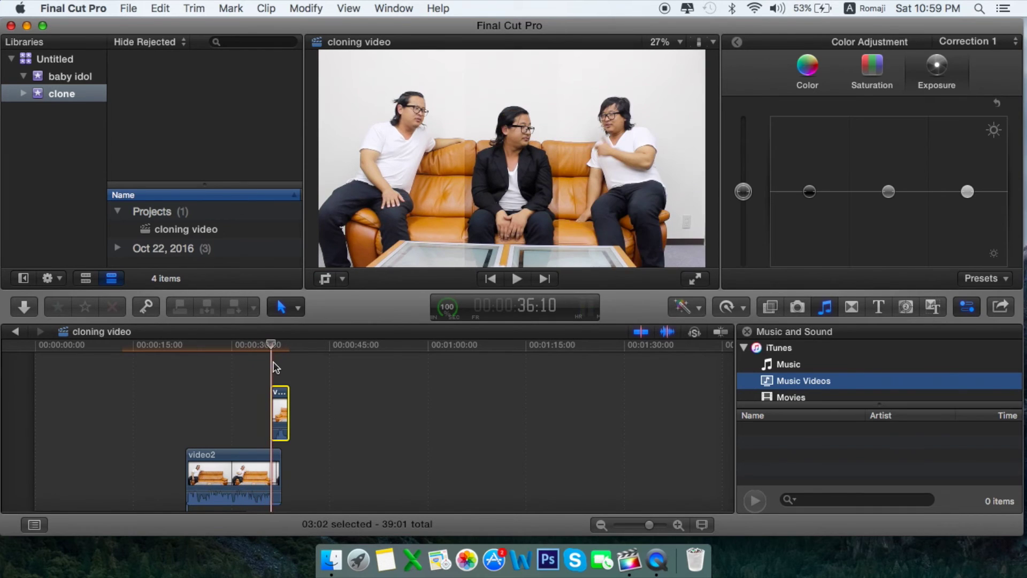
scroll(274, 367, down, 2)
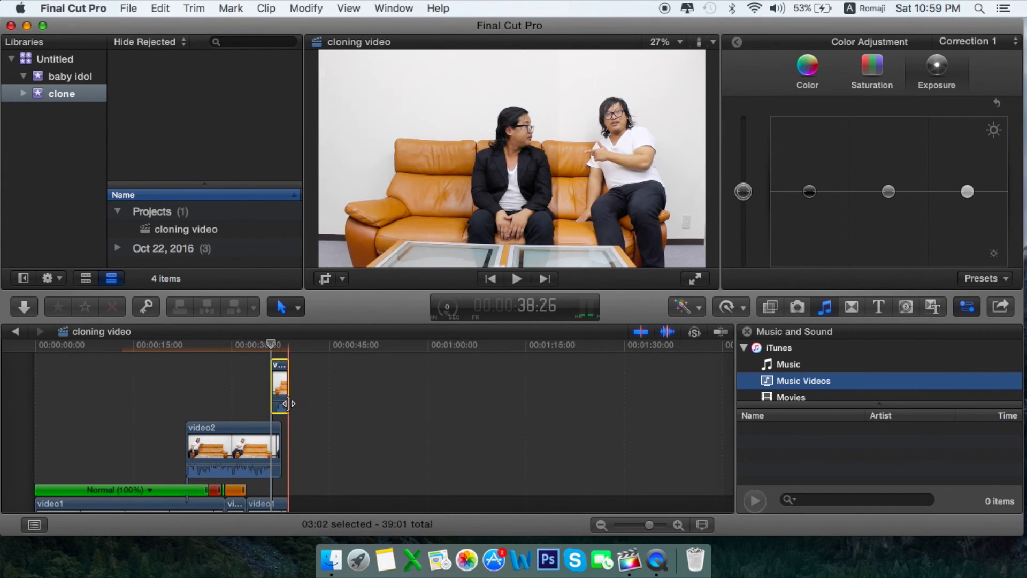
Step: Add a Retime Hold freeze frame to video2 and to the last video1 clip
click(273, 434)
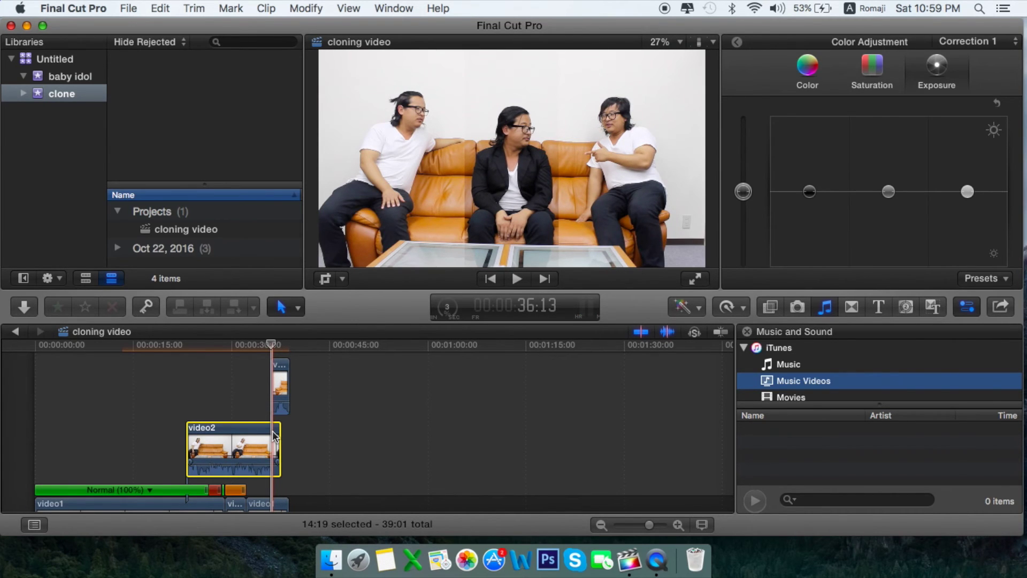
click(729, 308)
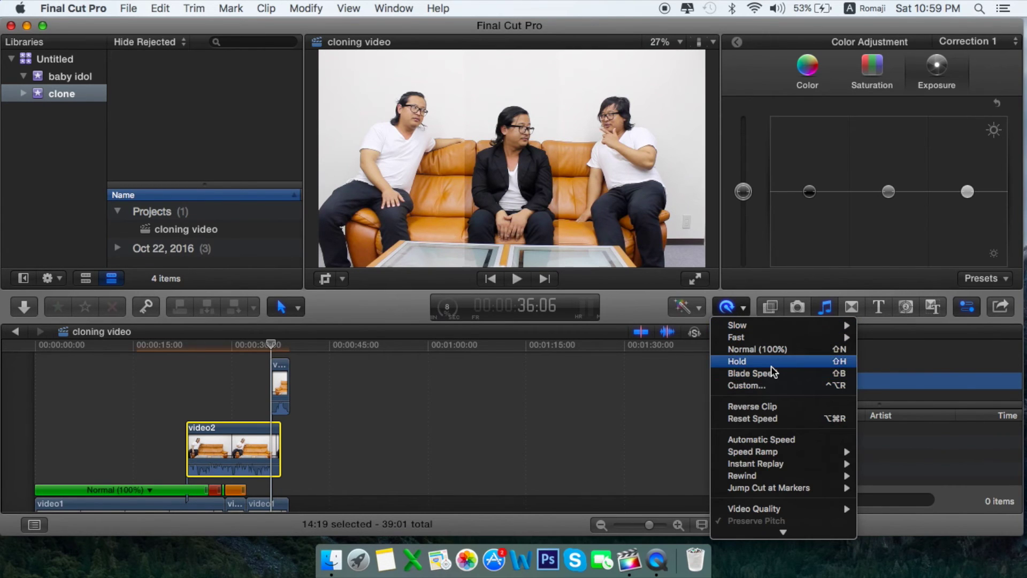
click(737, 361)
scroll(350, 464, down, 2)
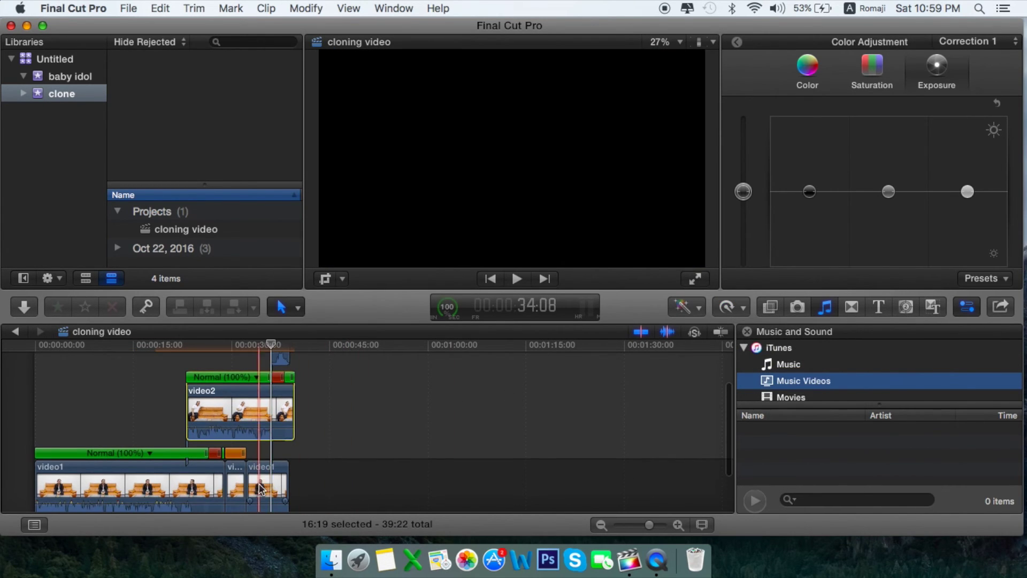
click(272, 473)
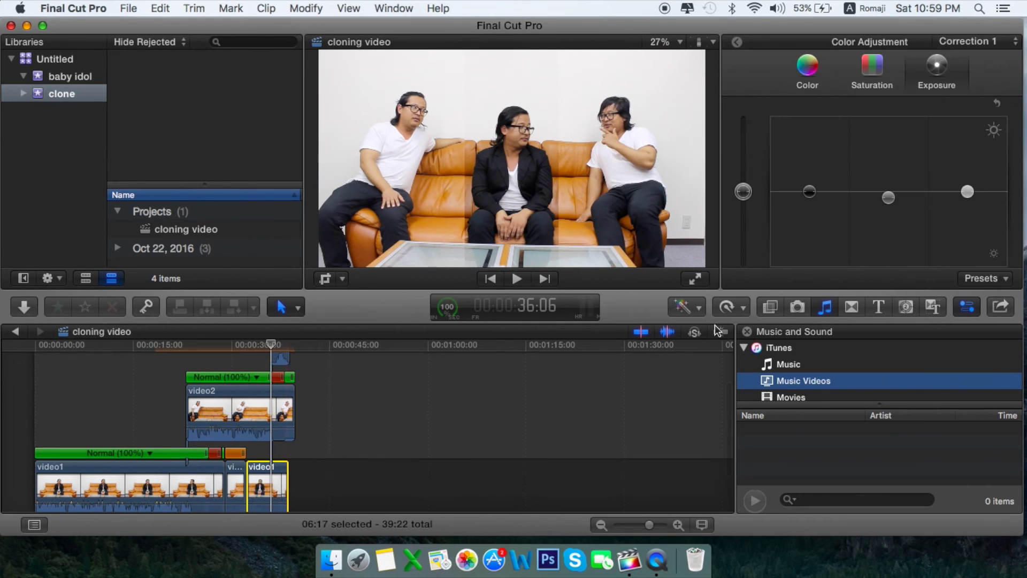
click(745, 308)
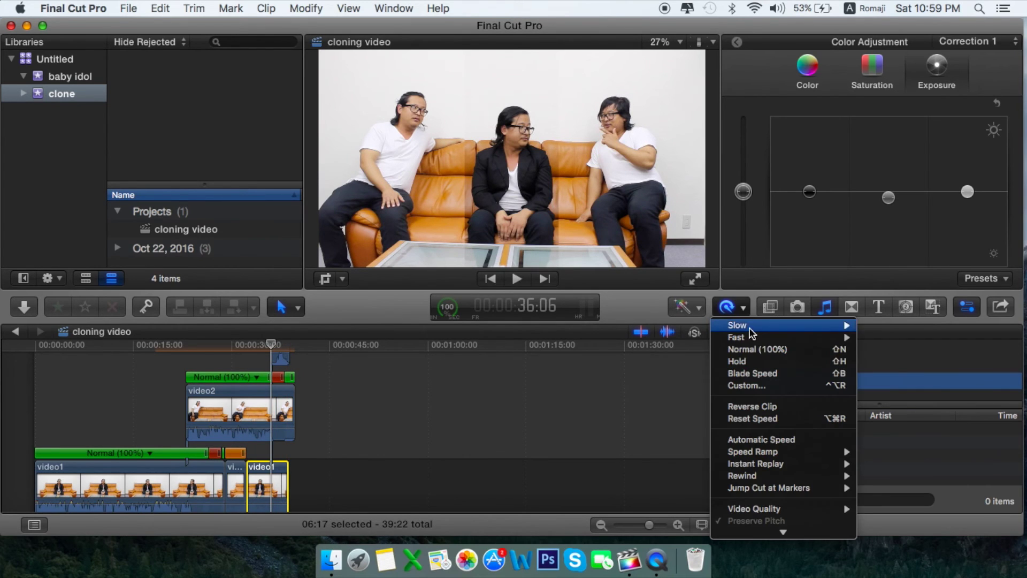
click(767, 361)
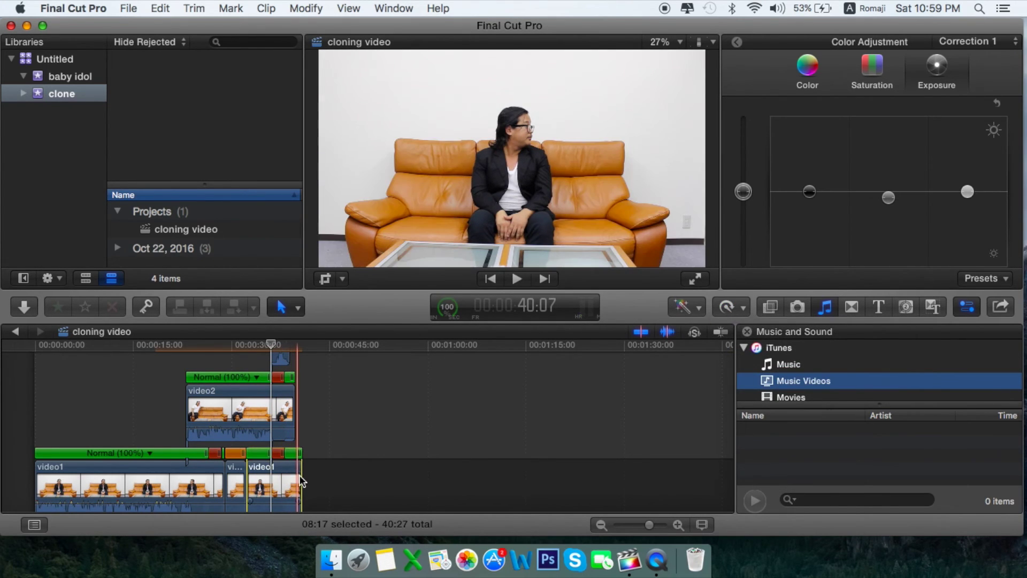
Step: Trim the ends of video2 and the last video1 clip to line up under the top clip
drag(298, 476, 292, 475)
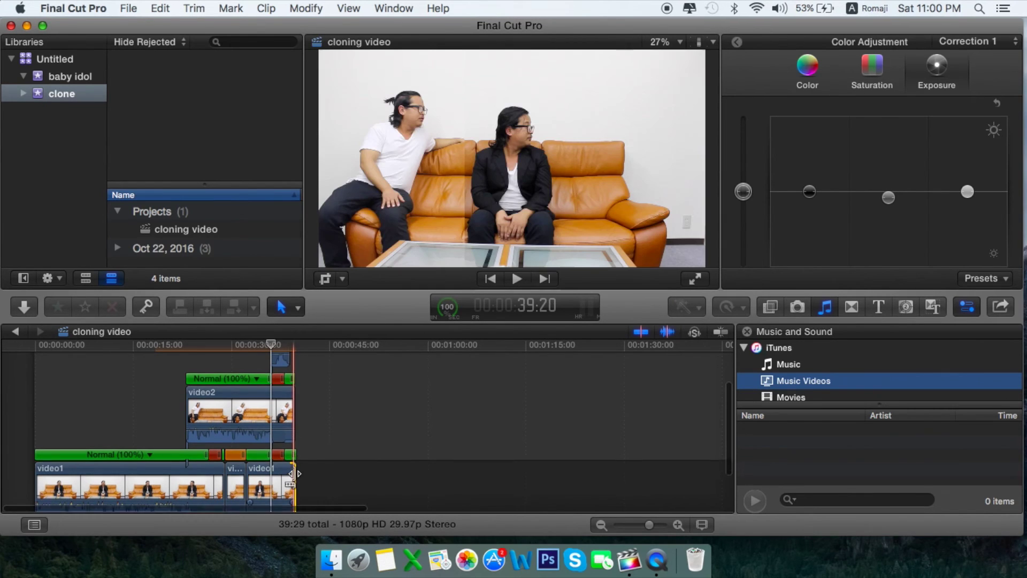
click(294, 418)
drag(293, 418, 289, 419)
drag(295, 492, 290, 493)
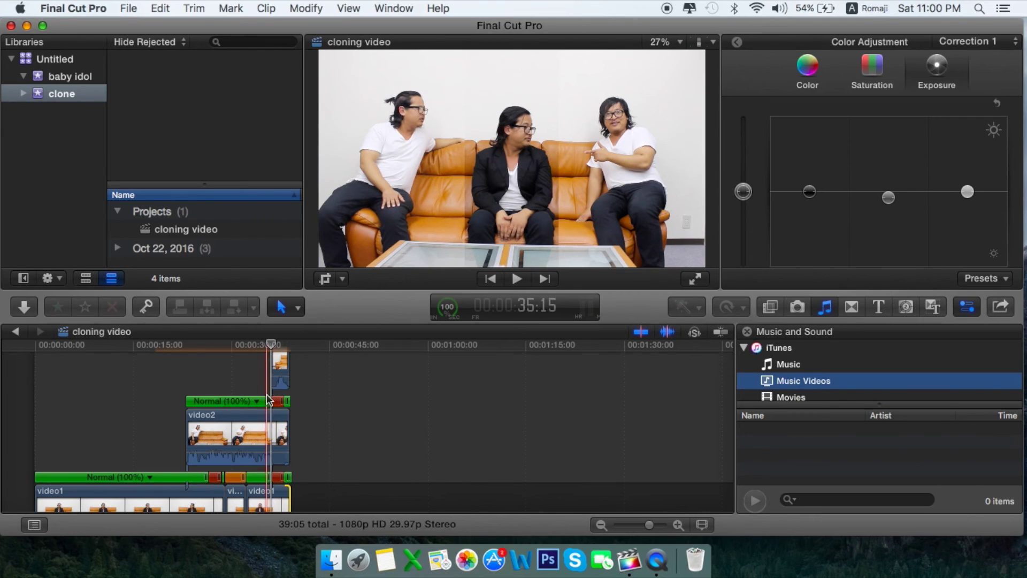
scroll(280, 380, up, 1)
Step: Move the top clip's left crop edge right to about 1177 px, then park the playhead near 31 seconds
click(280, 380)
click(325, 278)
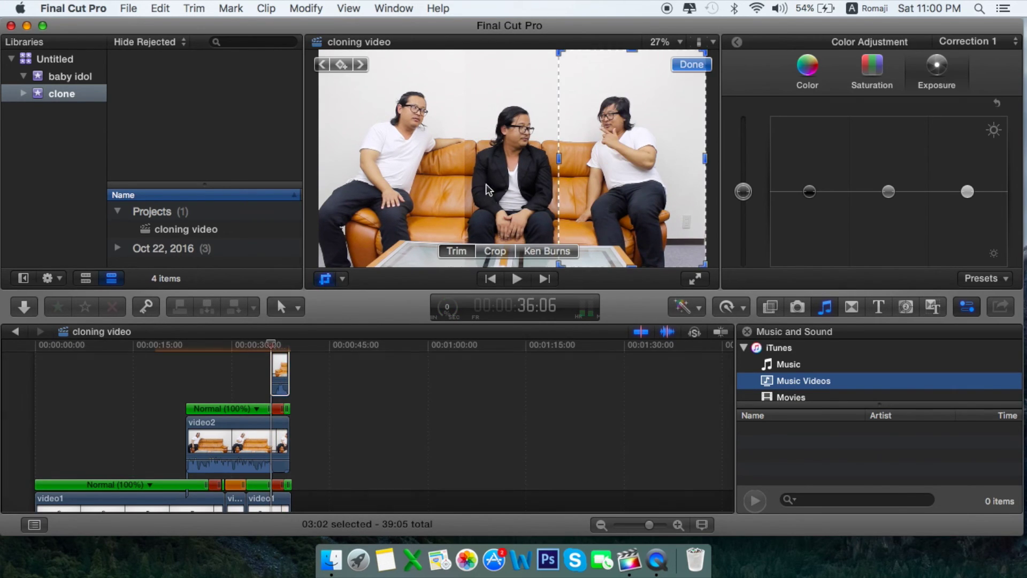
drag(560, 160, 555, 160)
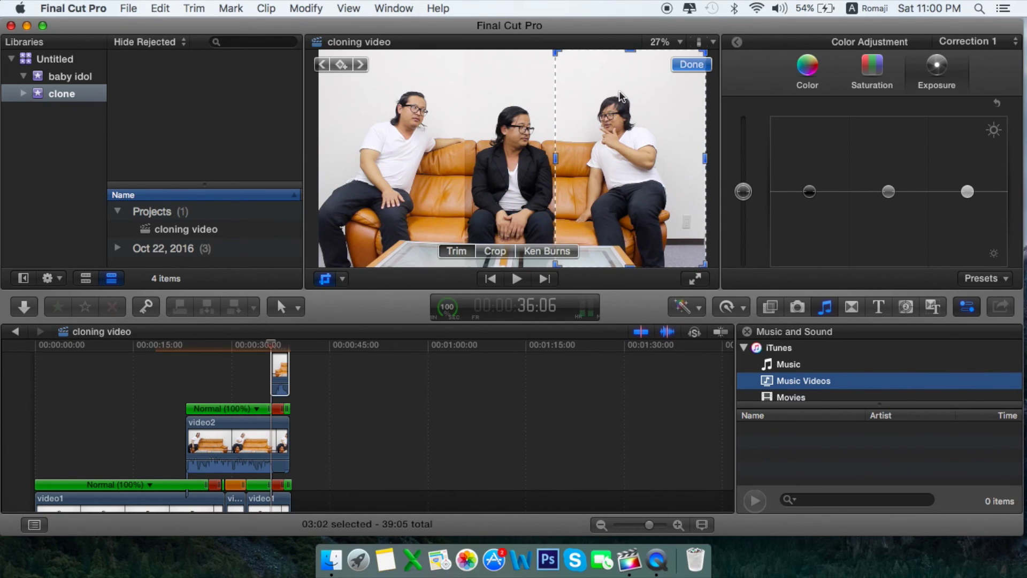
click(691, 68)
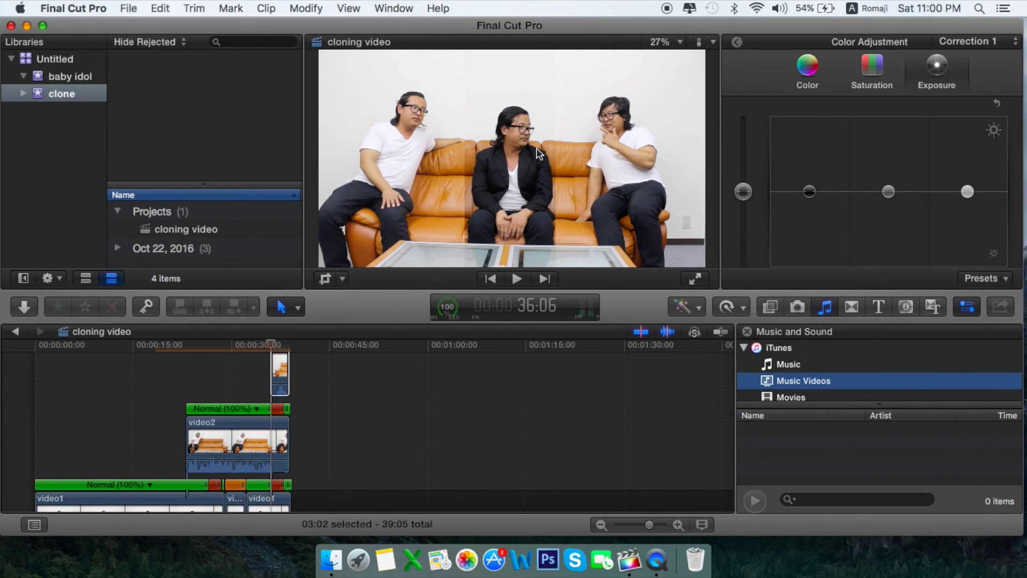
click(254, 374)
click(255, 428)
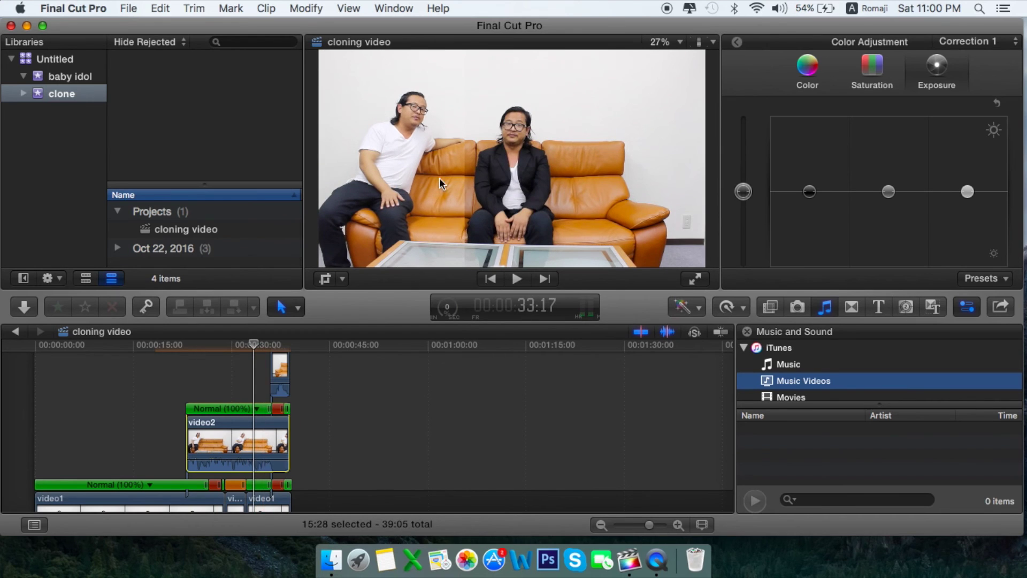
click(327, 279)
drag(466, 158, 466, 158)
click(689, 57)
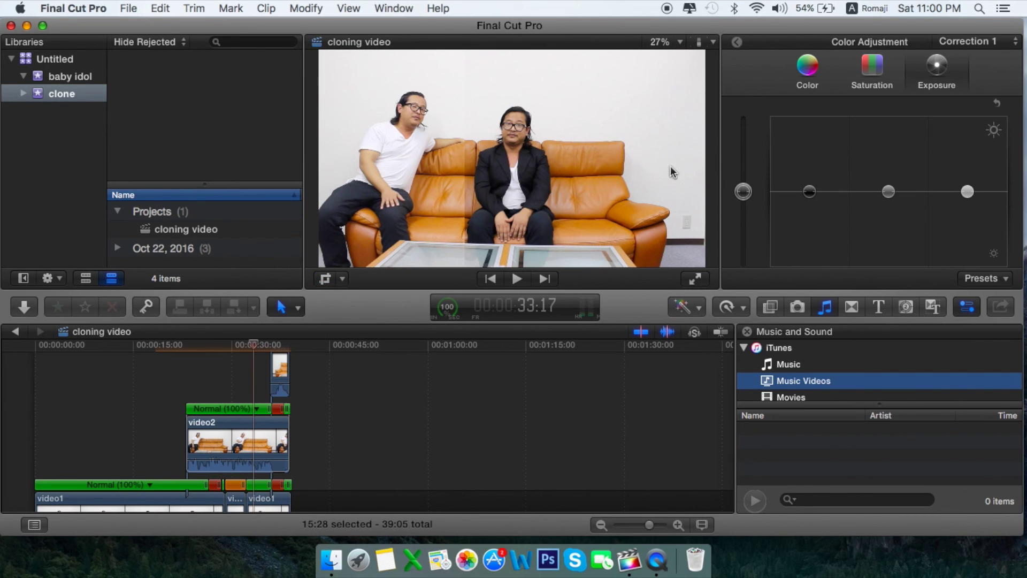
click(255, 432)
click(894, 194)
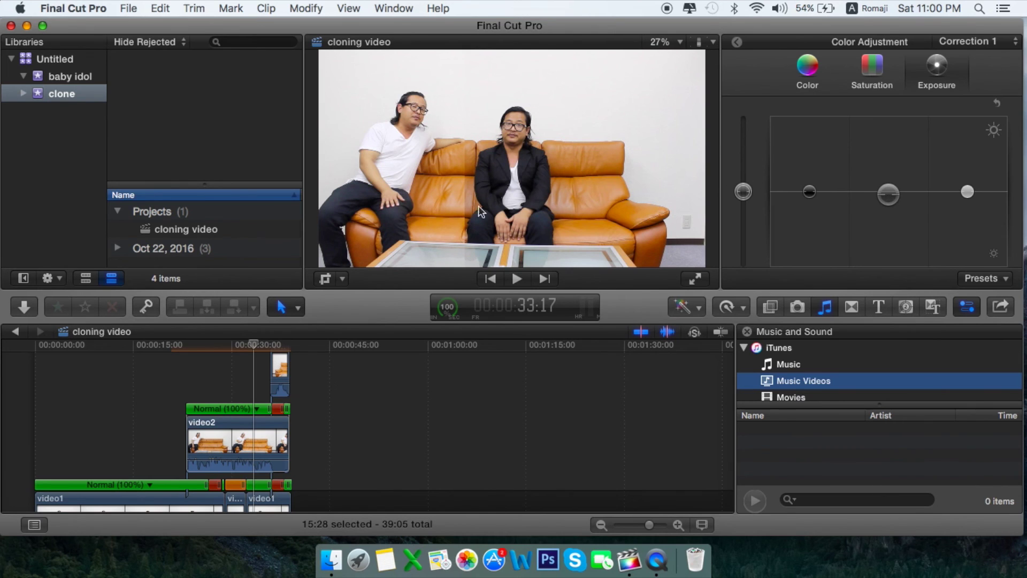
click(158, 429)
scroll(158, 429, down, 5)
click(34, 372)
Step: Play the cloning video from the beginning and scroll the timeline up to show video2
key(space)
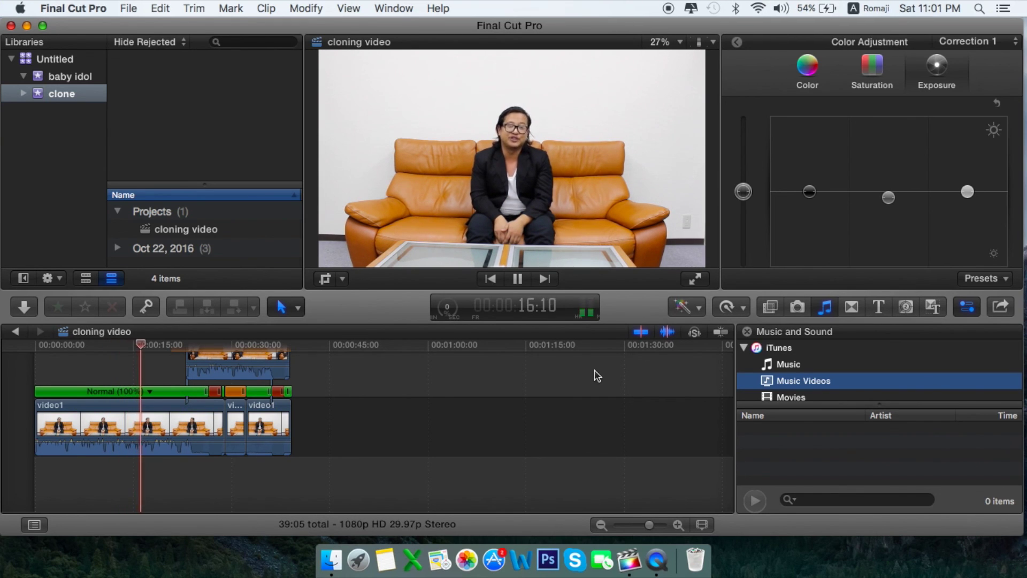
scroll(367, 412, up, 2)
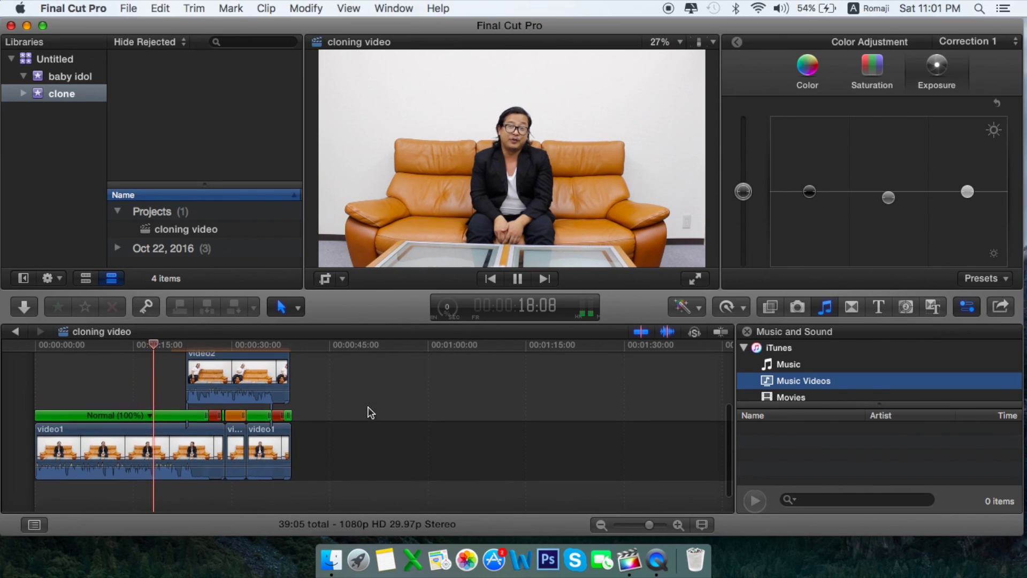
scroll(339, 390, up, 1)
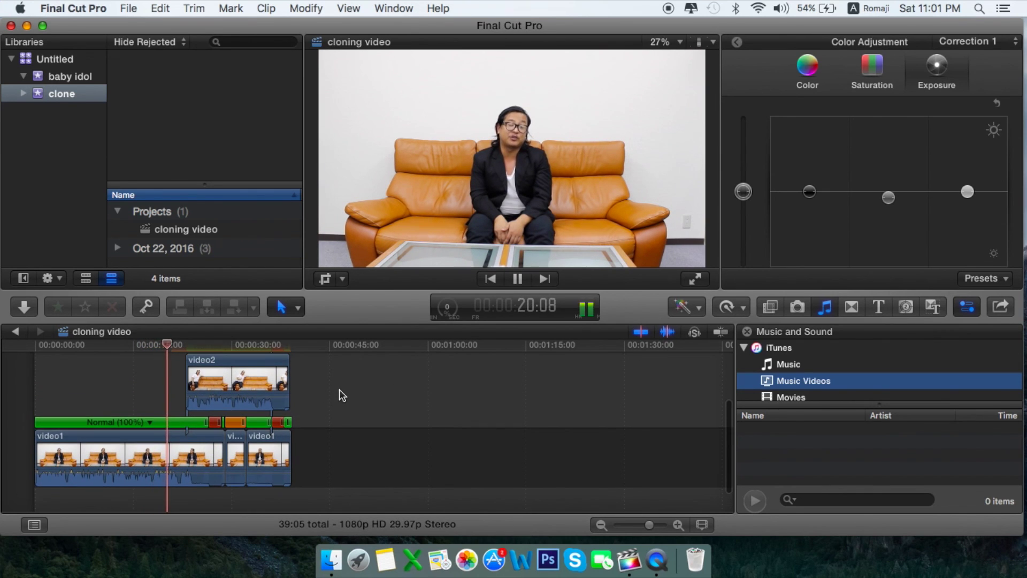